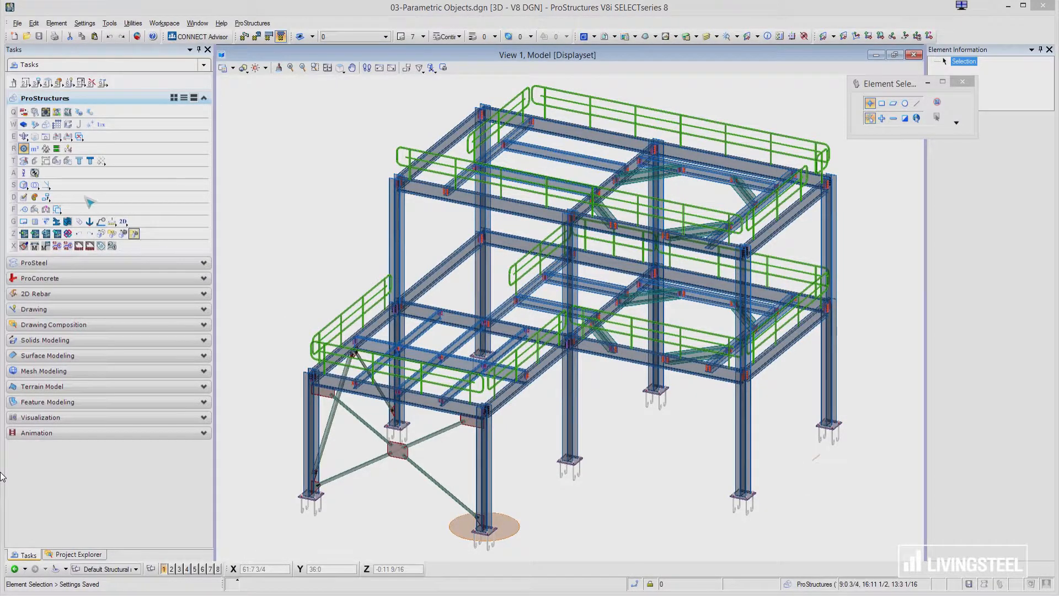
Place a ProSteel ladder along the short construction line beside the rear corner column, picking the line's left and right ends as insertion points.
{"action": "left_click", "coordinate": [45, 263]}
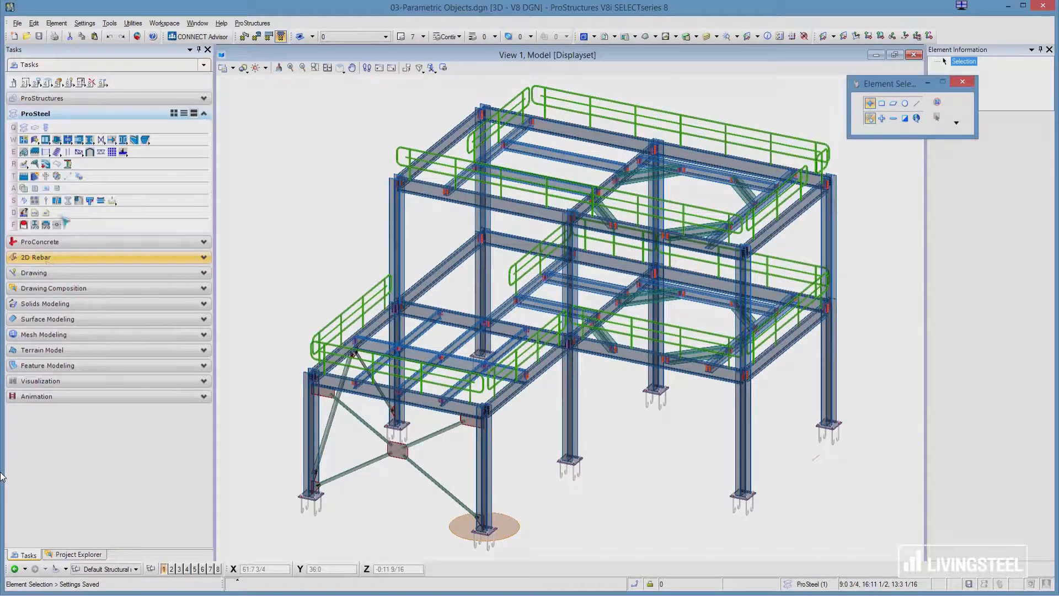
{"action": "left_click", "coordinate": [67, 153]}
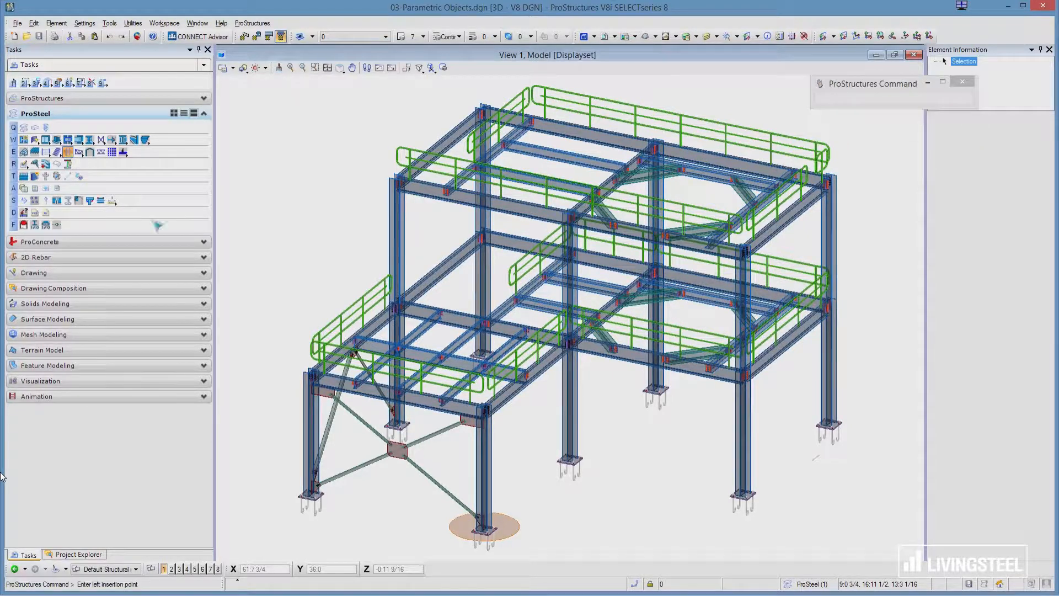
{"action": "scroll", "coordinate": [849, 464], "scroll_direction": "up", "scroll_amount": 5}
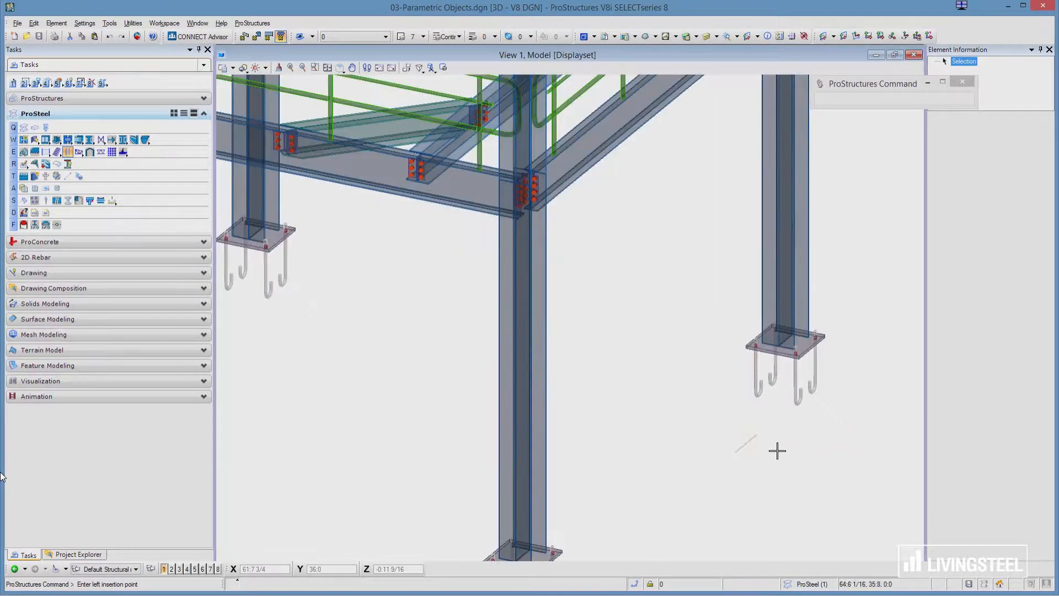
{"action": "left_click", "coordinate": [732, 453]}
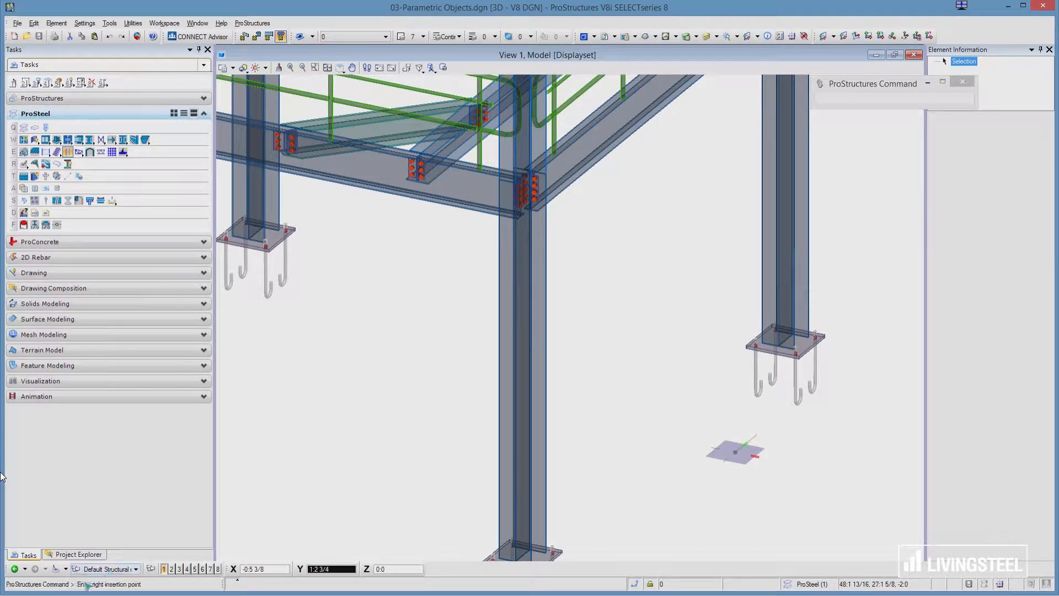
{"action": "left_click", "coordinate": [758, 434]}
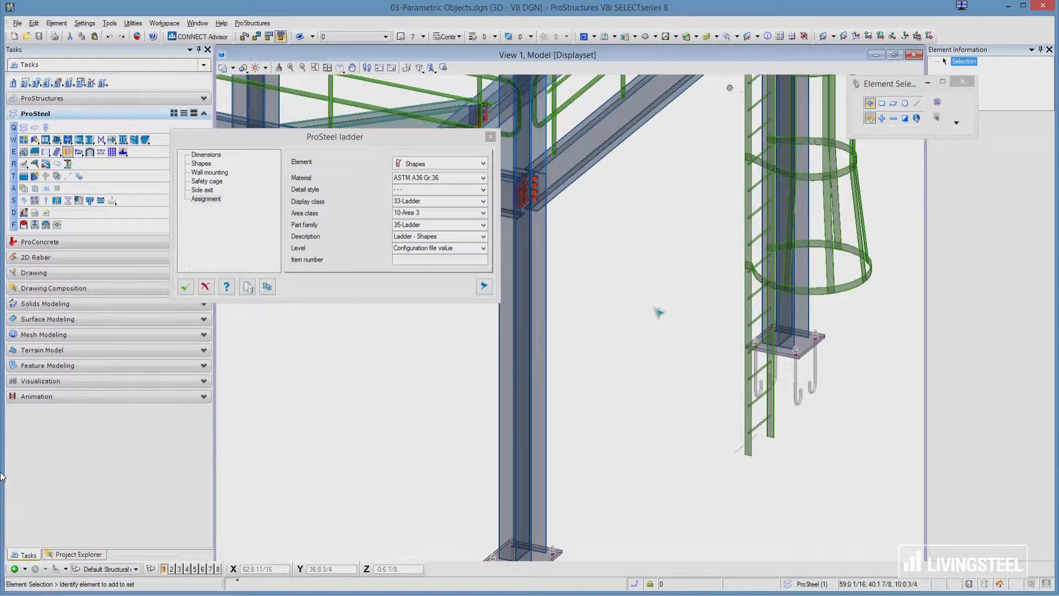
Review the ladder's wall mounting, shape and safety cage settings, and show the reference diagram for the cage dimensions.
{"action": "scroll", "coordinate": [728, 458], "scroll_direction": "up", "scroll_amount": 3}
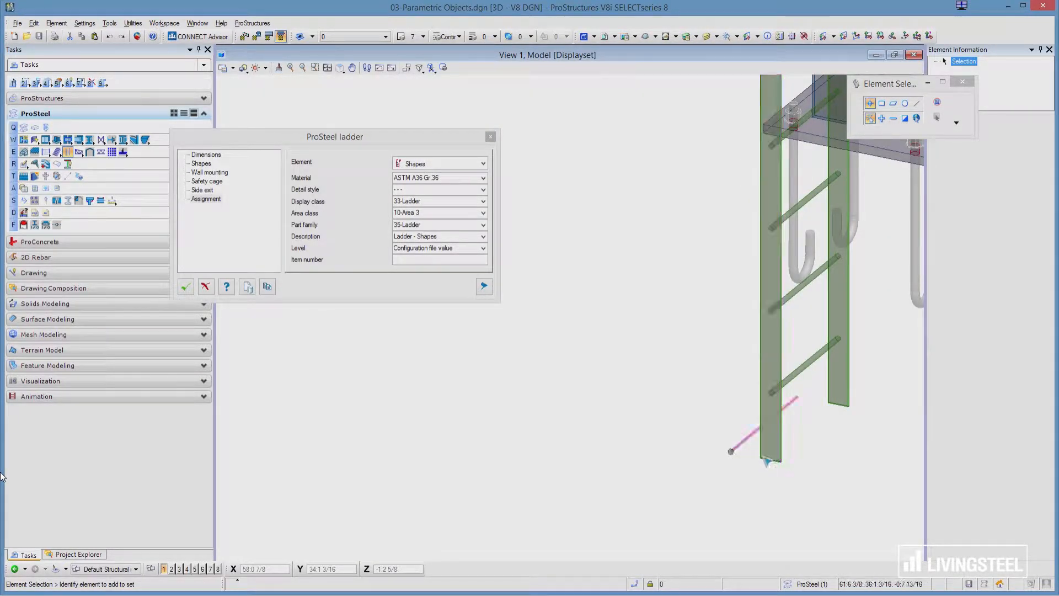
{"action": "left_click", "coordinate": [204, 172]}
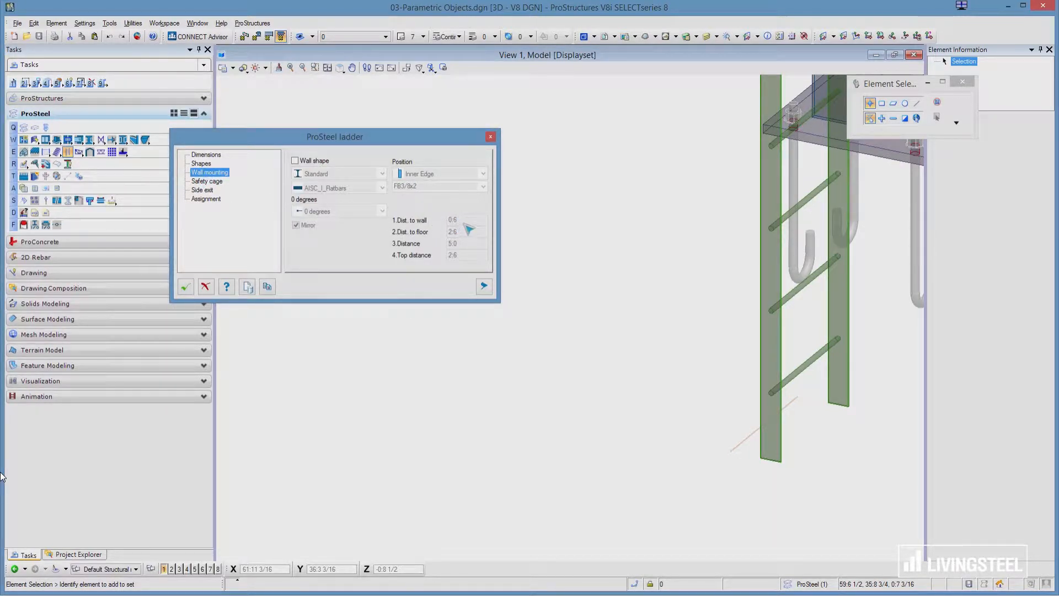
{"action": "left_click", "coordinate": [644, 395]}
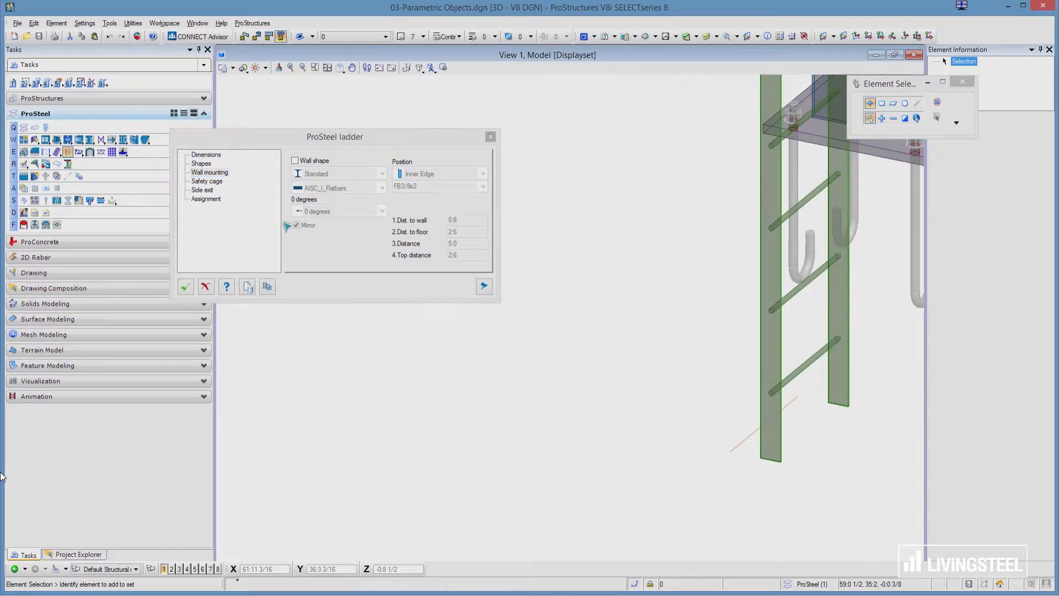
{"action": "left_click", "coordinate": [201, 164]}
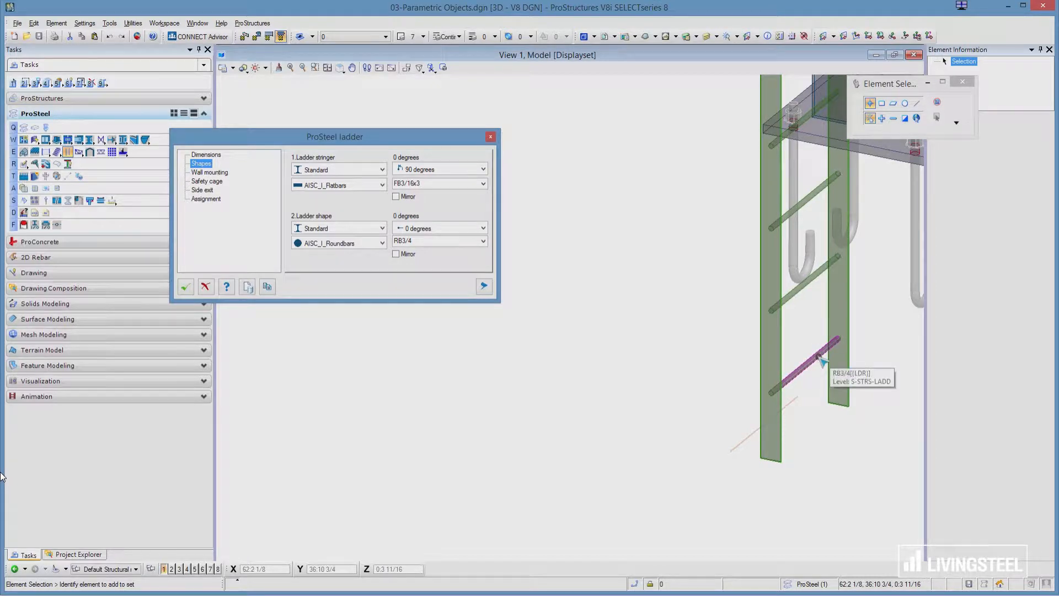
{"action": "scroll", "coordinate": [590, 425], "scroll_direction": "down", "scroll_amount": 2}
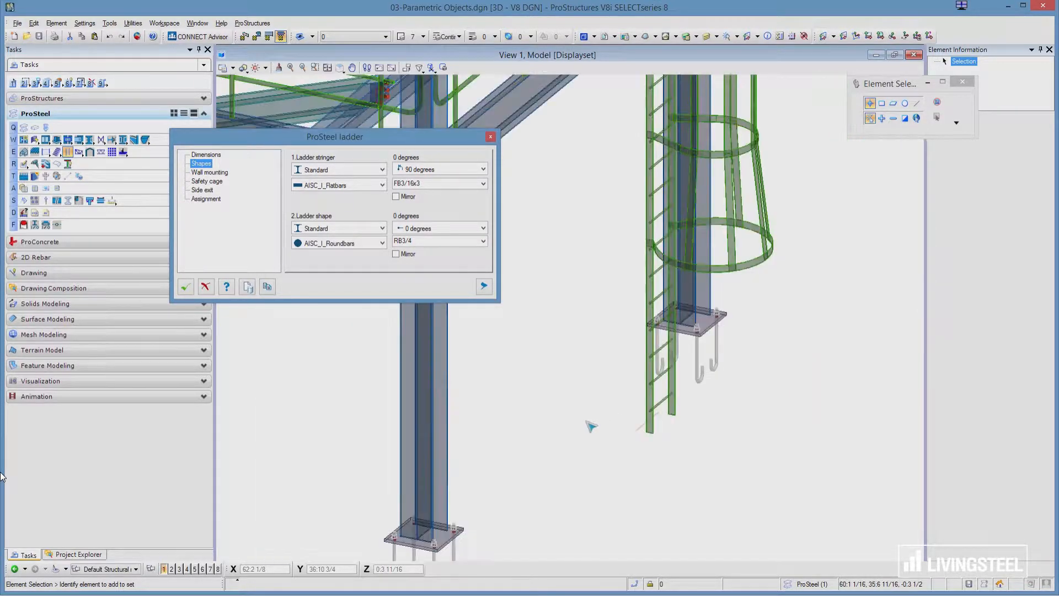
{"action": "scroll", "coordinate": [588, 423], "scroll_direction": "down", "scroll_amount": 1}
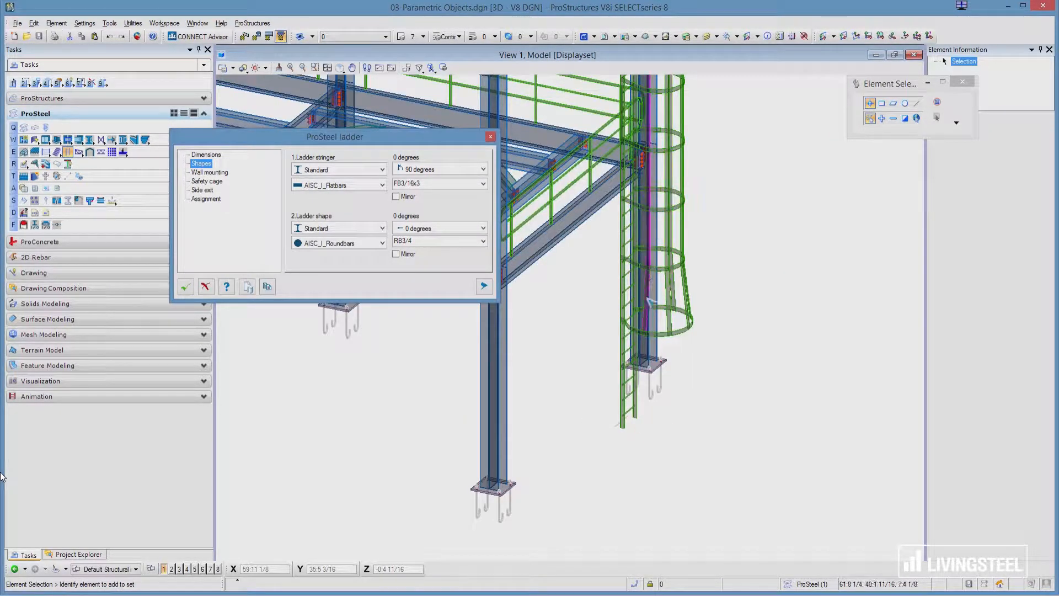
{"action": "left_click", "coordinate": [205, 181]}
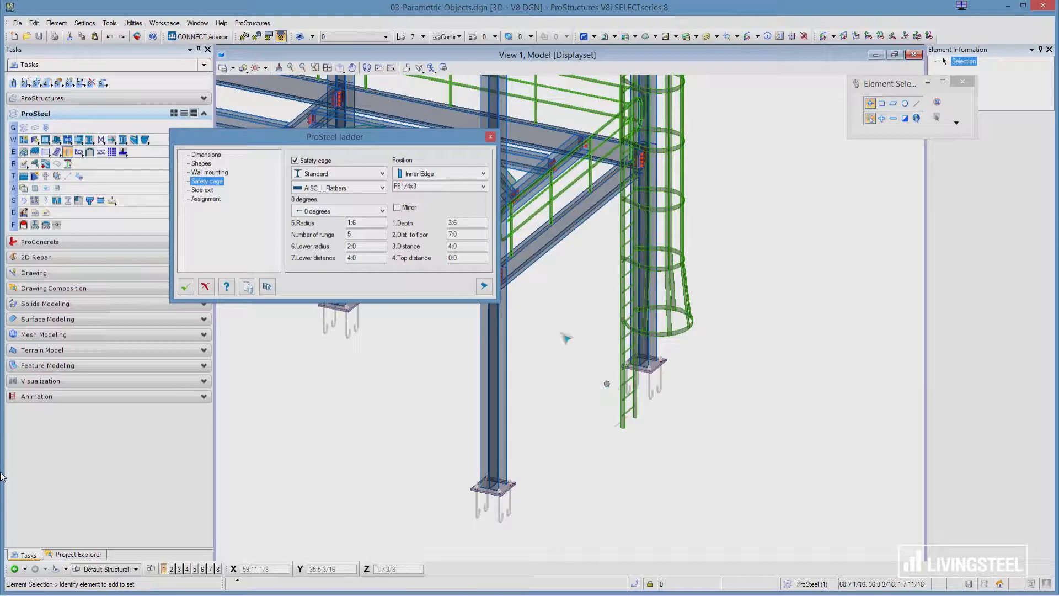
{"action": "left_click", "coordinate": [484, 287]}
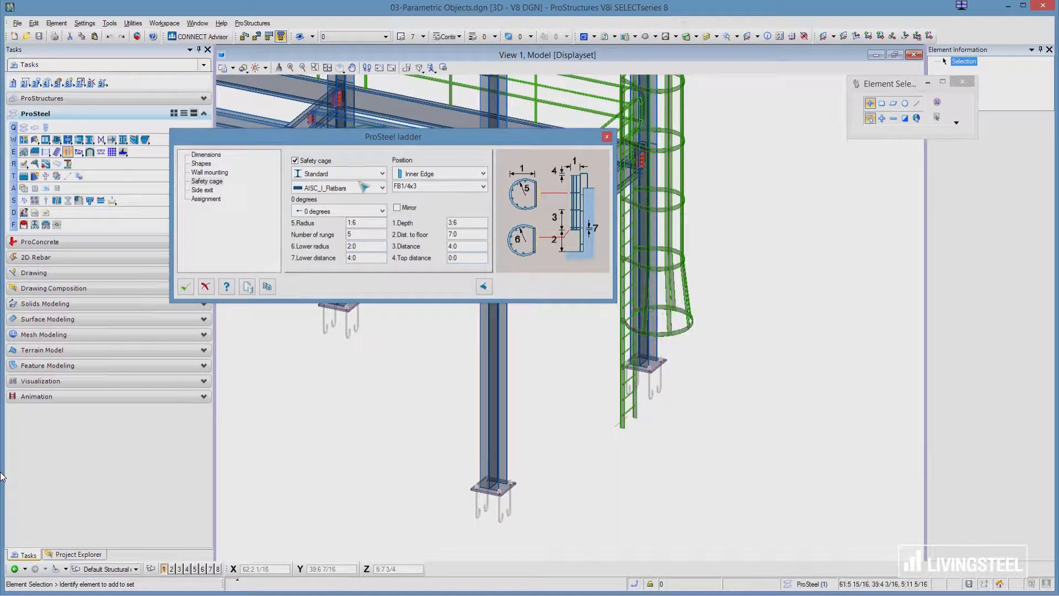
Check the ladder's assignment for the Shapes element and its dimension settings, and accept the ladder.
{"action": "left_click", "coordinate": [206, 199]}
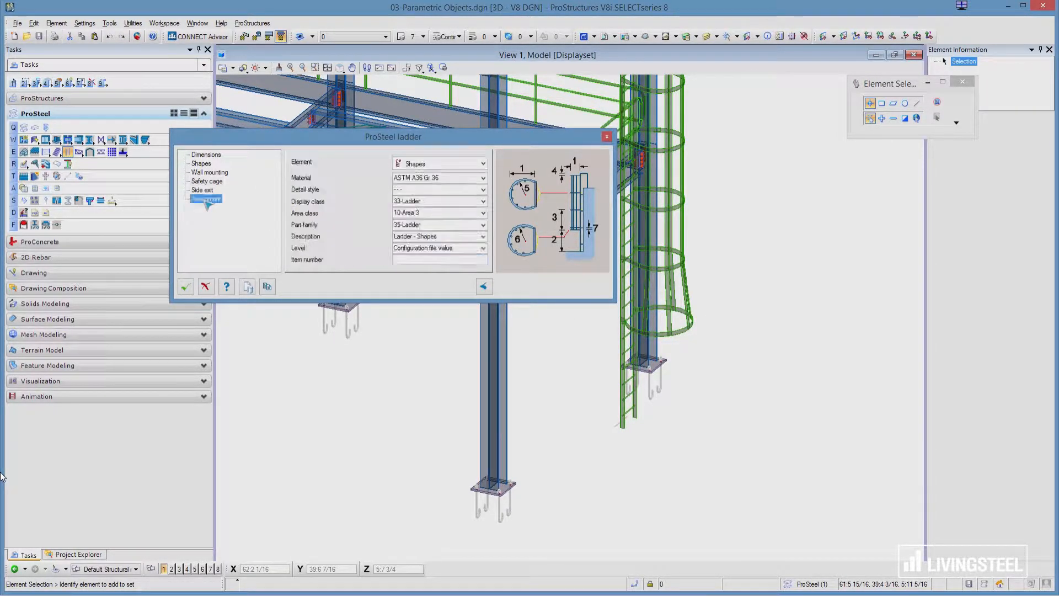
{"action": "left_click", "coordinate": [484, 163]}
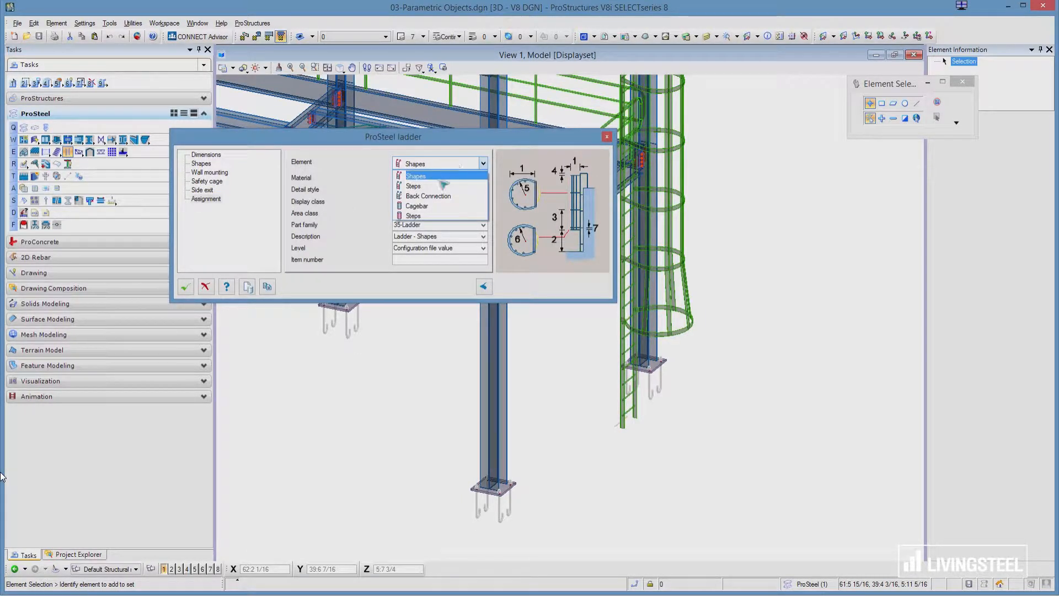
{"action": "left_click", "coordinate": [404, 178]}
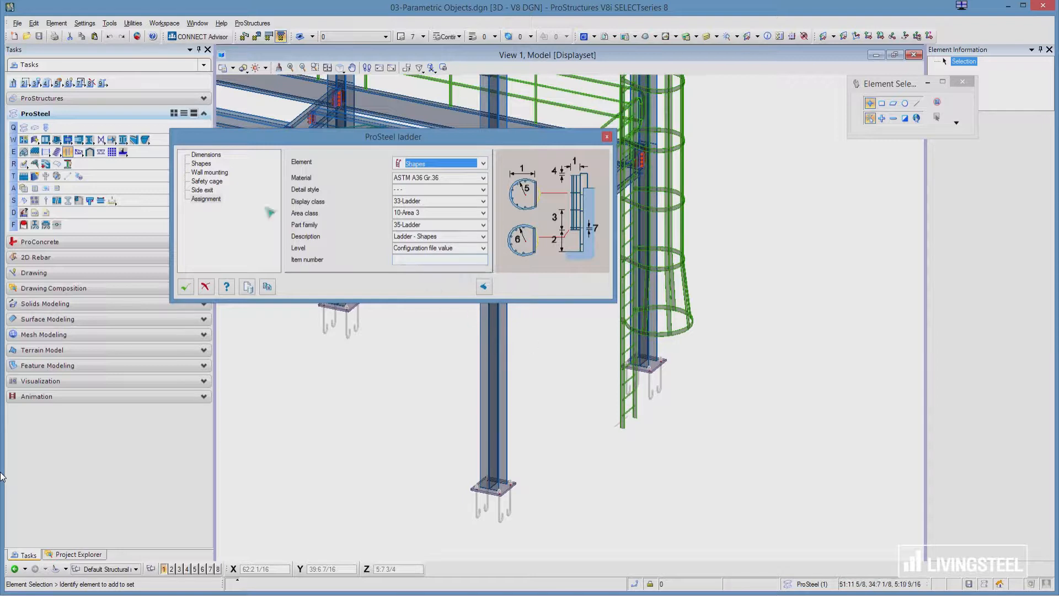
{"action": "left_click", "coordinate": [206, 155]}
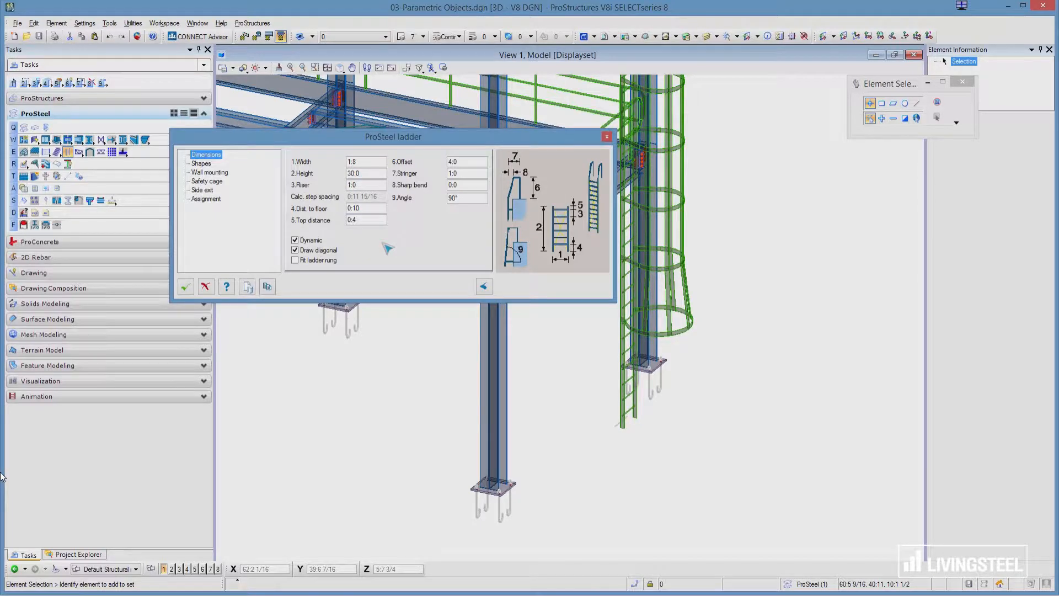
{"action": "left_click", "coordinate": [734, 415]}
{"action": "scroll", "coordinate": [757, 447], "scroll_direction": "down", "scroll_amount": 3}
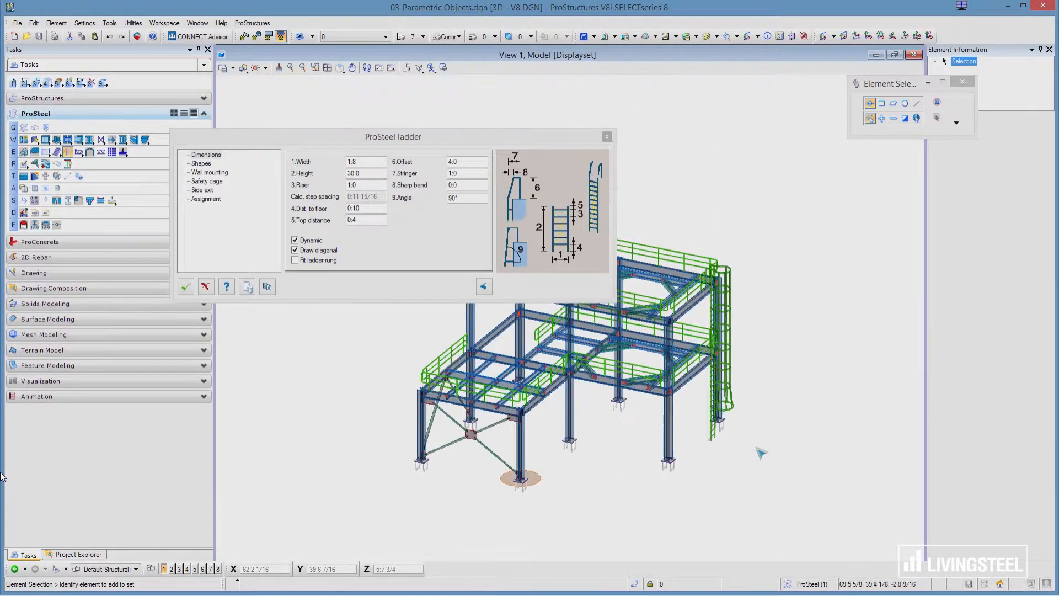
{"action": "left_click", "coordinate": [186, 287]}
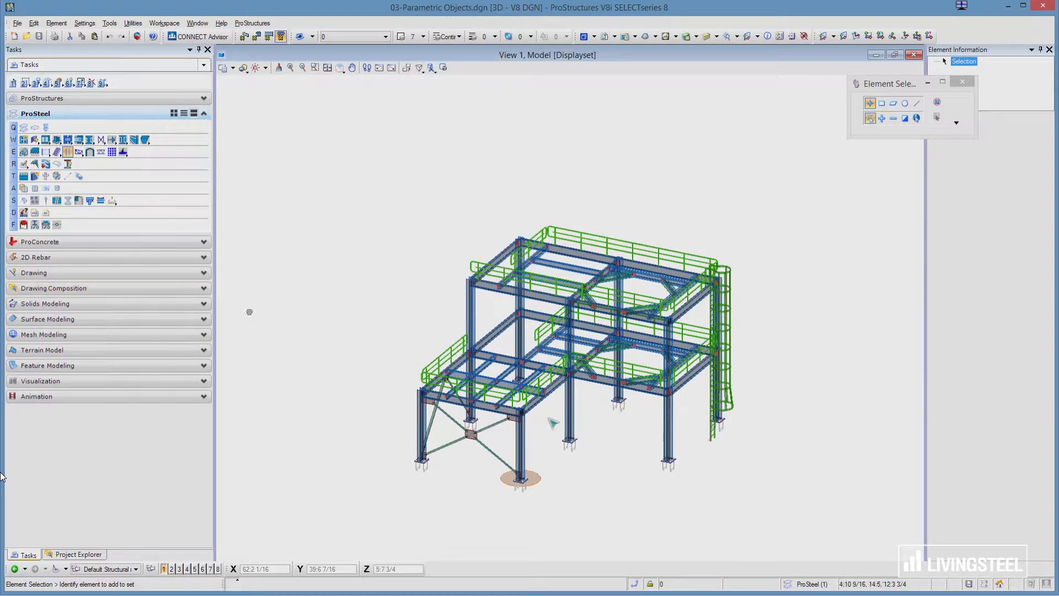
Turn on the display of the PS_OBJECT level in View 1.
{"action": "left_click", "coordinate": [706, 37]}
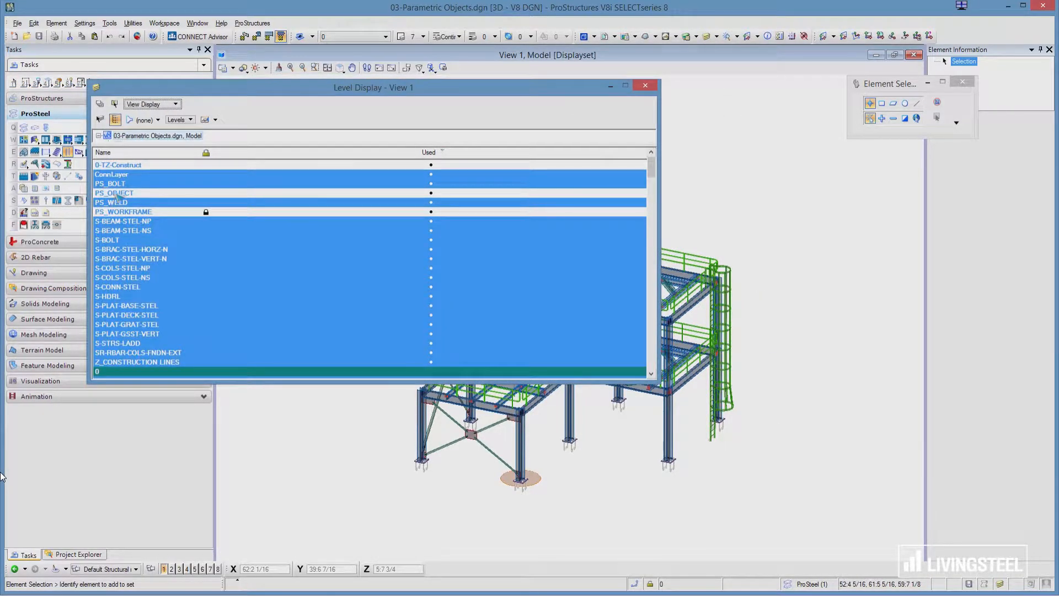
{"action": "left_click", "coordinate": [125, 192]}
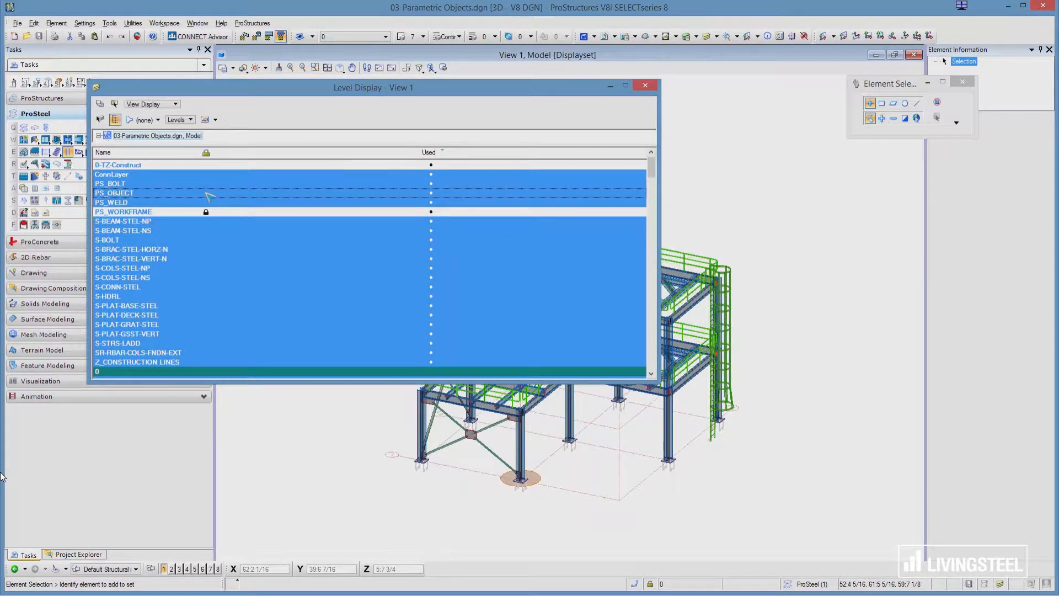
{"action": "left_click", "coordinate": [644, 85]}
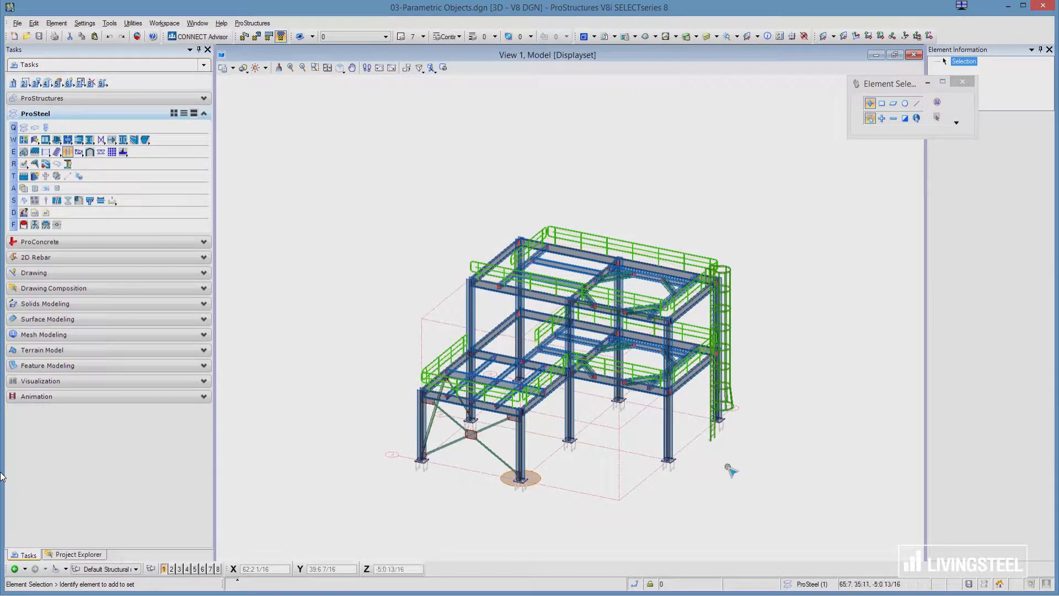
Select the caged ladder's parametric object, reopen its PS Properties to review the dimensions, and accept them as they are.
{"action": "scroll", "coordinate": [739, 440], "scroll_direction": "up", "scroll_amount": 8}
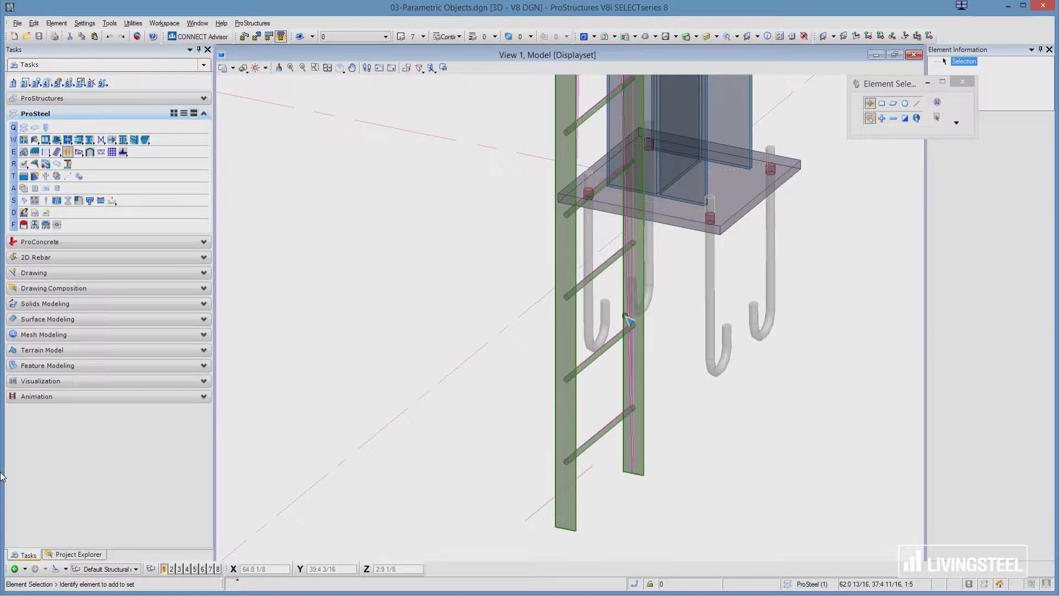
{"action": "scroll", "coordinate": [625, 488], "scroll_direction": "down", "scroll_amount": 6}
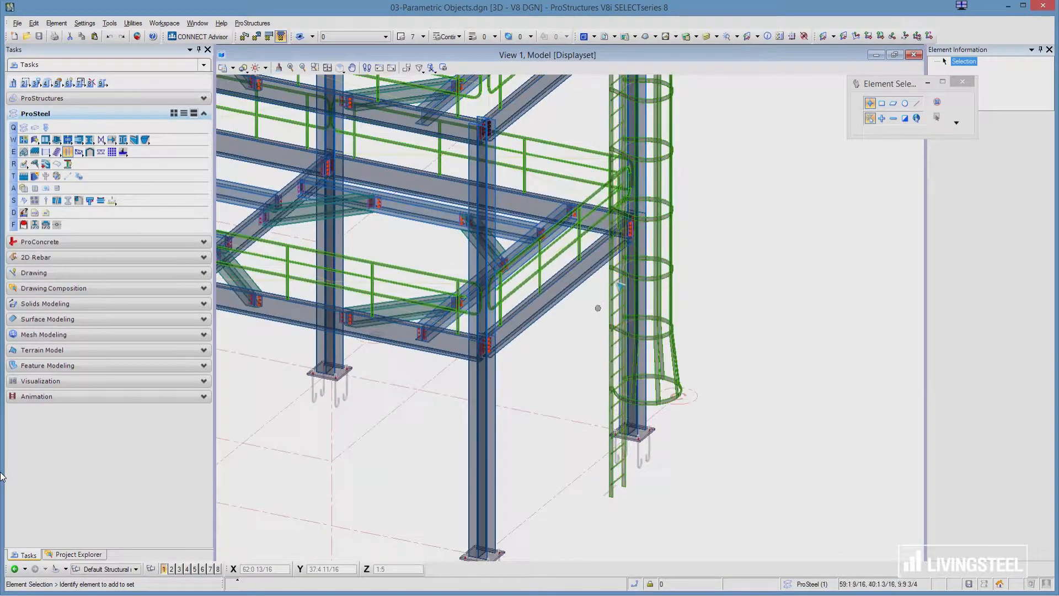
{"action": "scroll", "coordinate": [619, 301], "scroll_direction": "up", "scroll_amount": 2}
{"action": "scroll", "coordinate": [619, 301], "scroll_direction": "up", "scroll_amount": 2}
{"action": "left_click", "coordinate": [620, 299]}
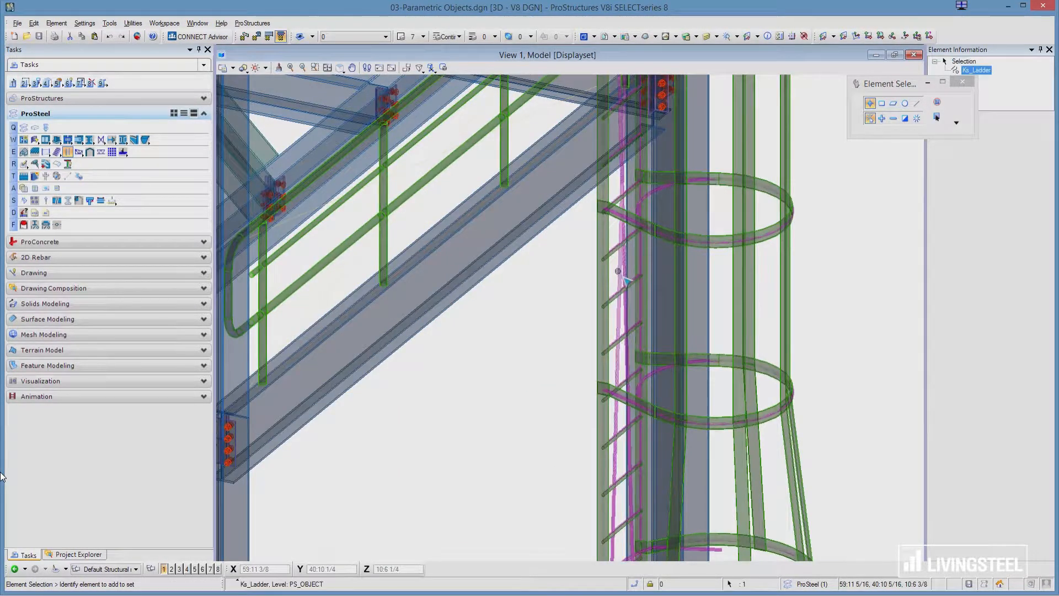
{"action": "scroll", "coordinate": [622, 298], "scroll_direction": "down", "scroll_amount": 3}
{"action": "scroll", "coordinate": [684, 310], "scroll_direction": "down", "scroll_amount": 4}
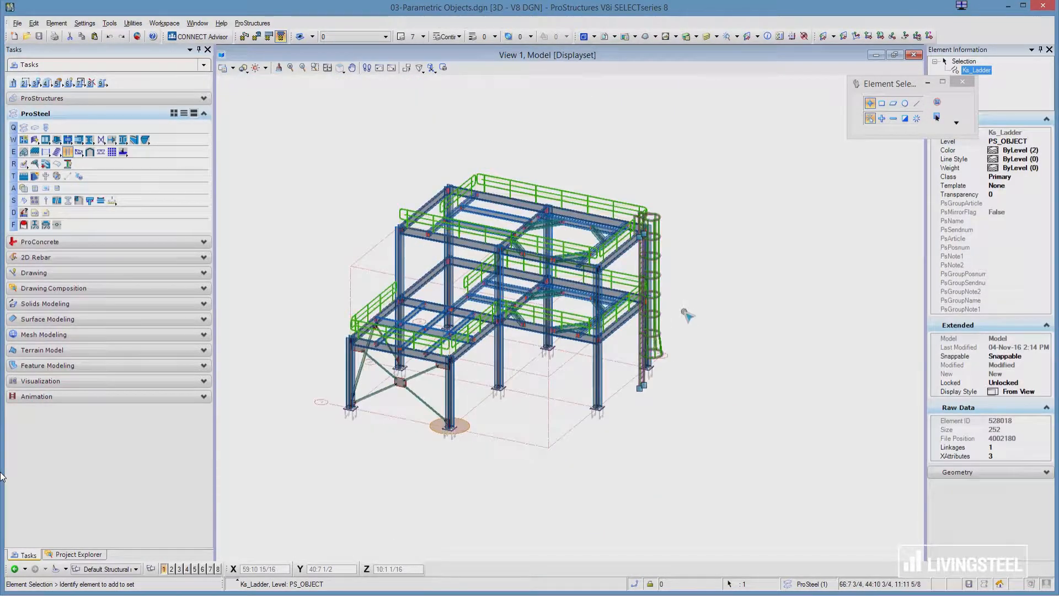
{"action": "right_click", "coordinate": [700, 309]}
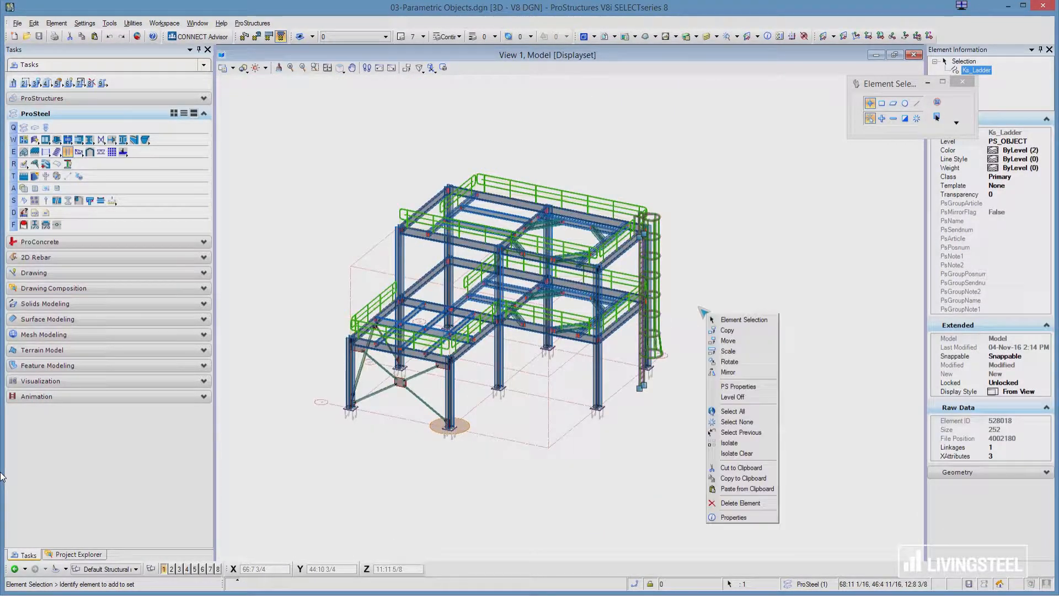
{"action": "left_click", "coordinate": [735, 388]}
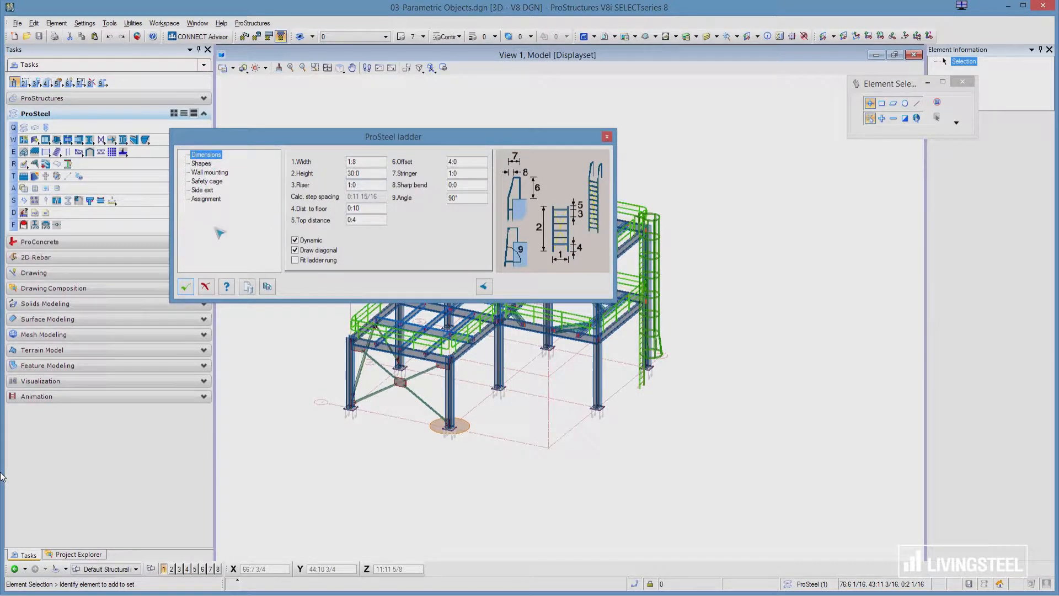
{"action": "left_click", "coordinate": [187, 288]}
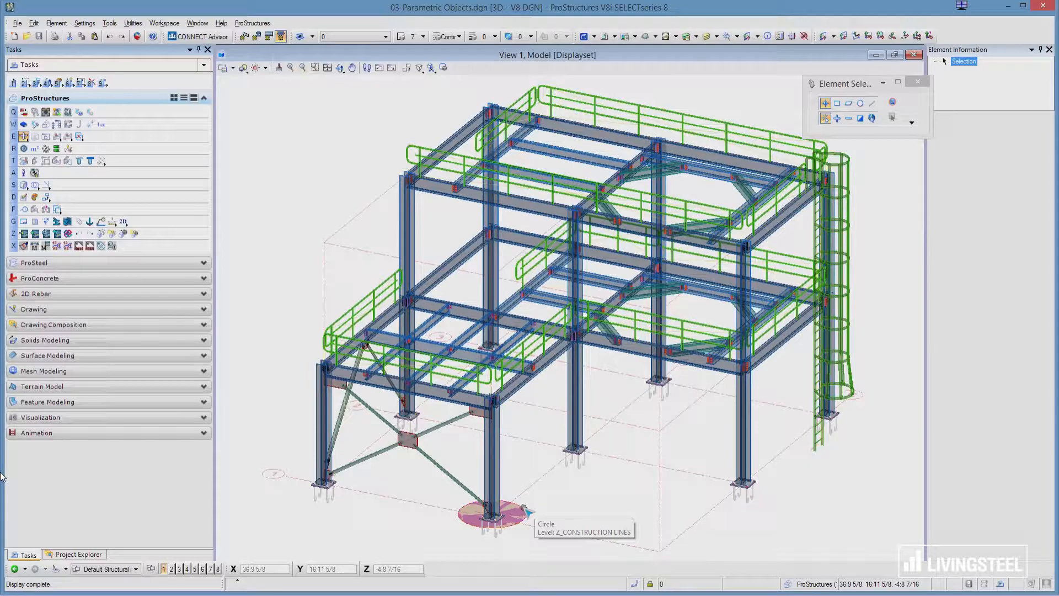
Examine the orange construction circle from rotated, top and isometric views to judge its location and elevation relative to the frame.
{"action": "left_click", "coordinate": [340, 67]}
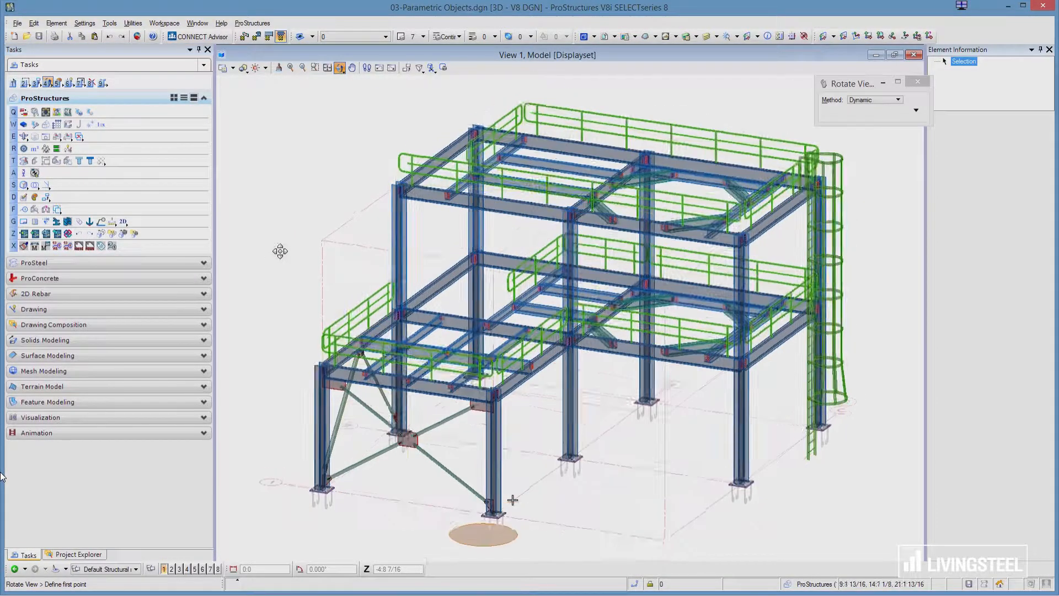
{"action": "left_click_drag", "start_coordinate": [283, 242], "coordinate": [283, 237]}
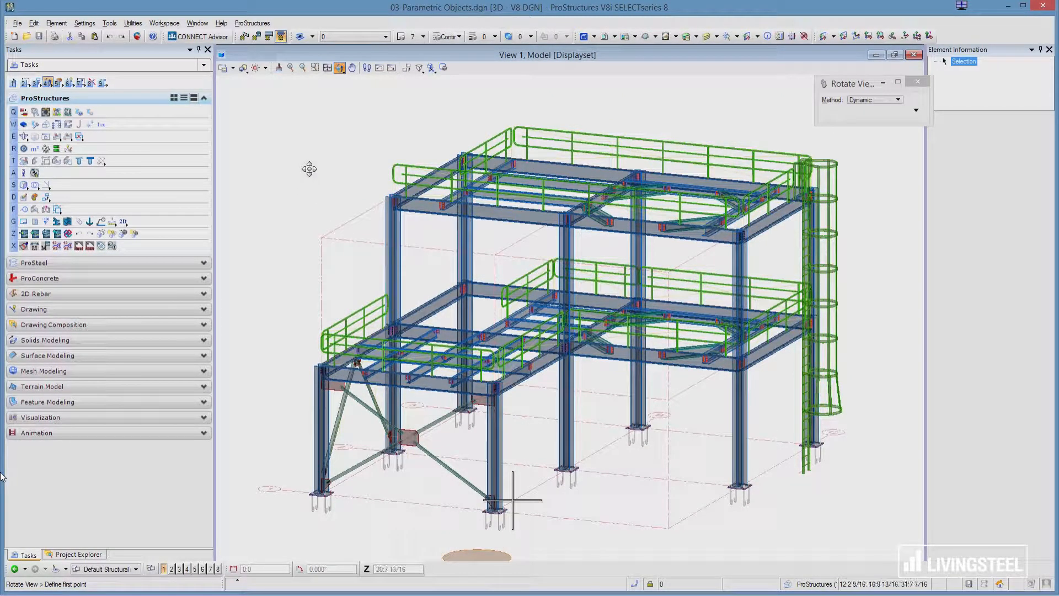
{"action": "left_click_drag", "start_coordinate": [307, 154], "coordinate": [344, 92]}
{"action": "left_click", "coordinate": [340, 67]}
{"action": "left_click", "coordinate": [397, 85]}
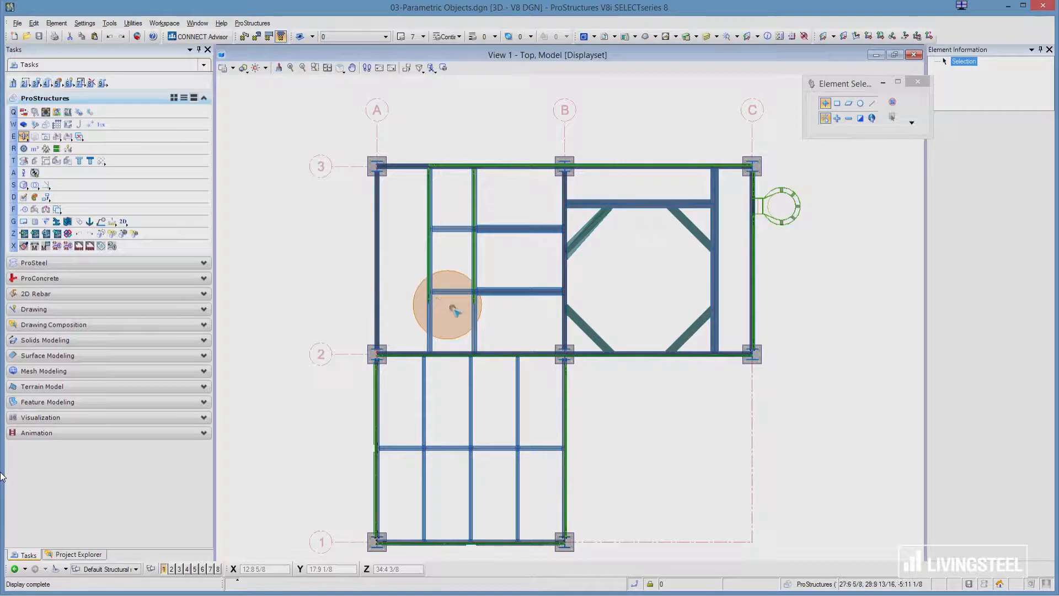
{"action": "left_click", "coordinate": [24, 136]}
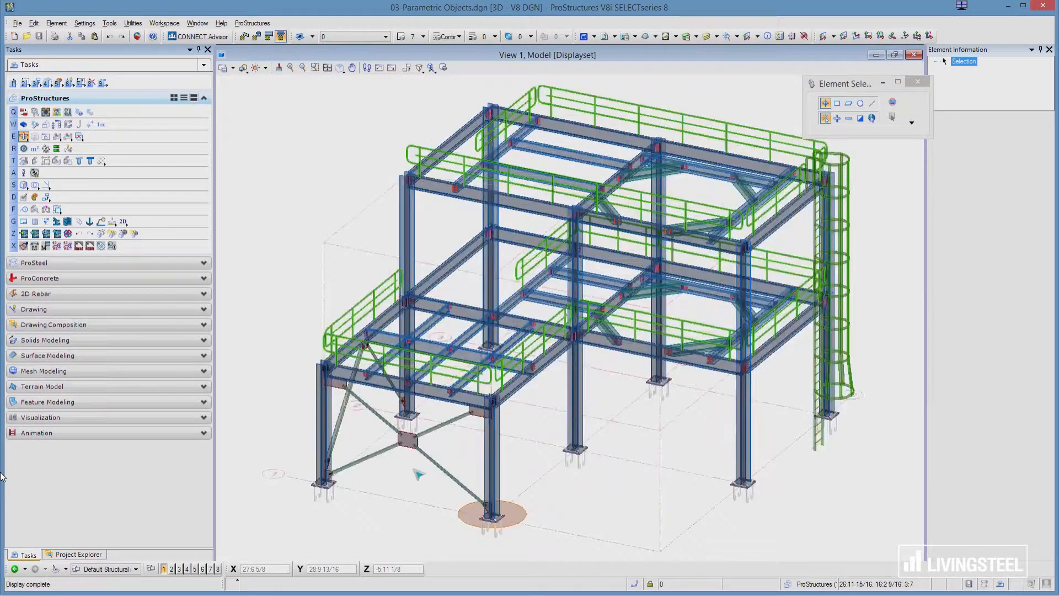
{"action": "left_click", "coordinate": [340, 68]}
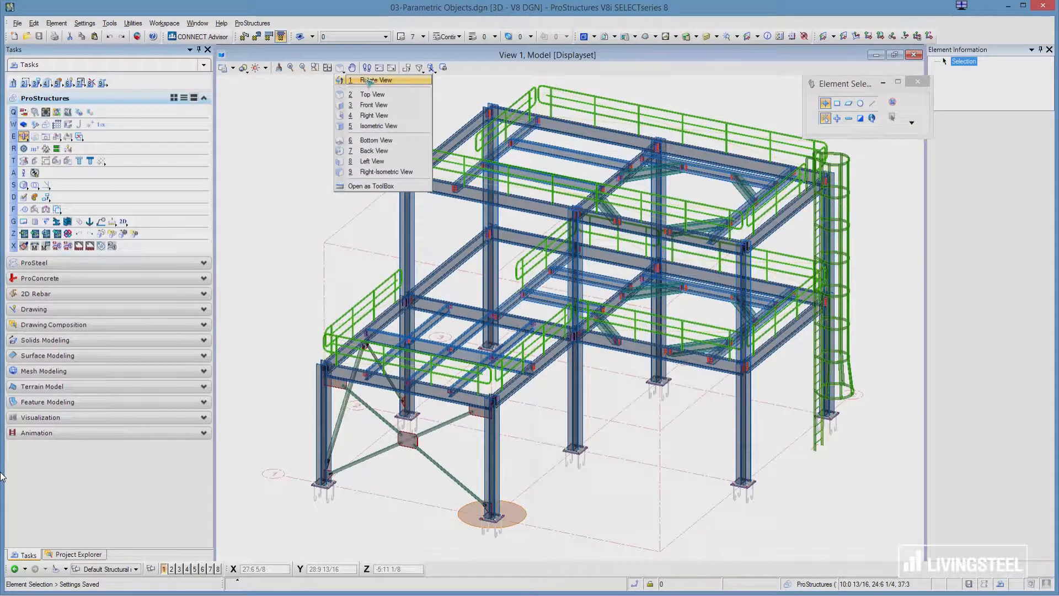
{"action": "left_click", "coordinate": [380, 81]}
{"action": "left_click_drag", "start_coordinate": [300, 178], "coordinate": [318, 197]}
{"action": "right_click", "coordinate": [318, 197]}
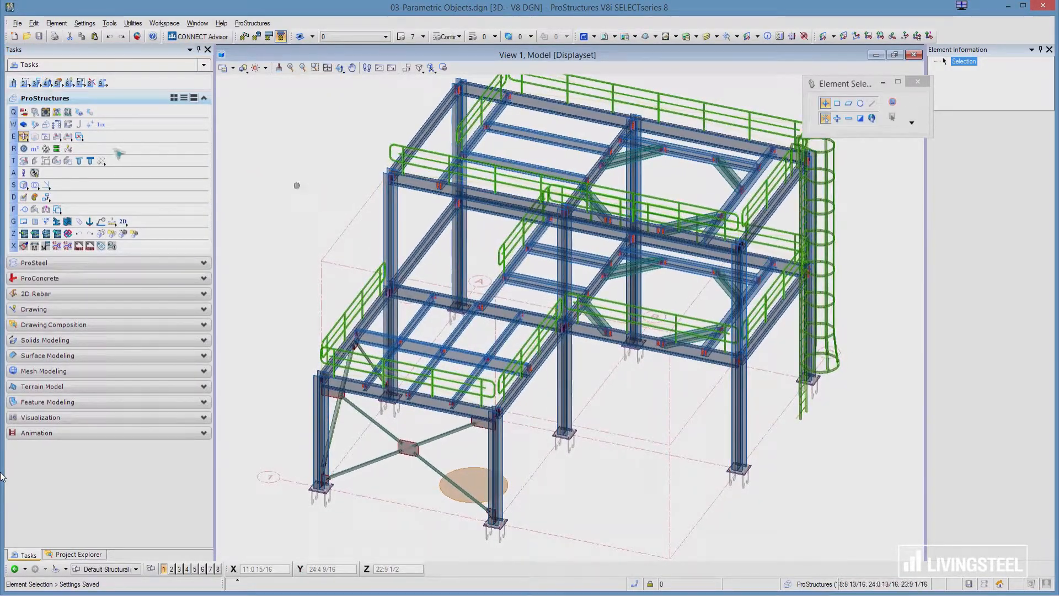
Insert a standard ProSteel stair starting at the construction circle's centre, directed inward along the frame.
{"action": "left_click", "coordinate": [57, 263]}
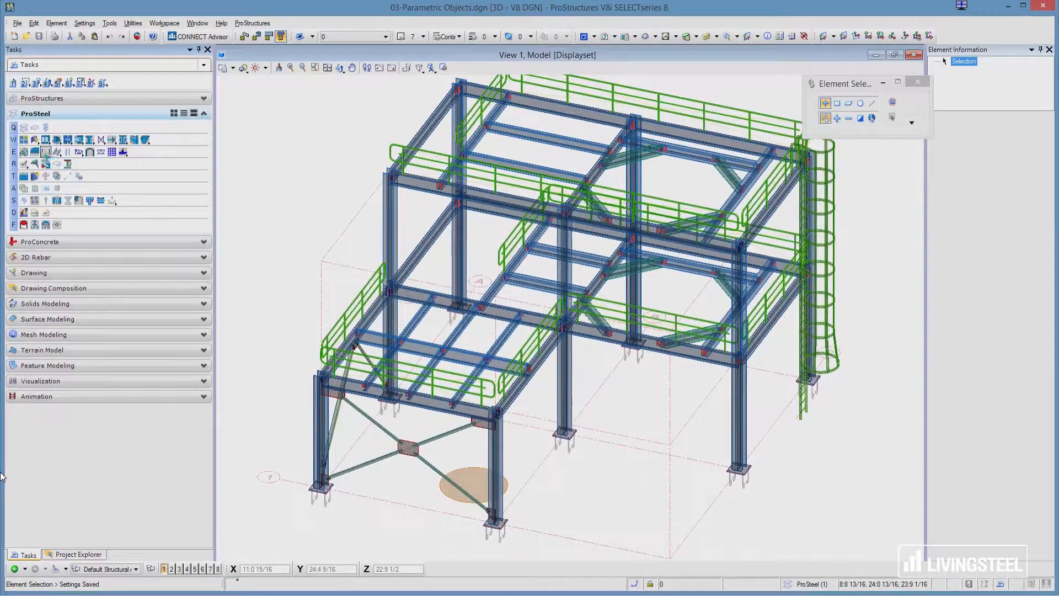
{"action": "left_click", "coordinate": [57, 152]}
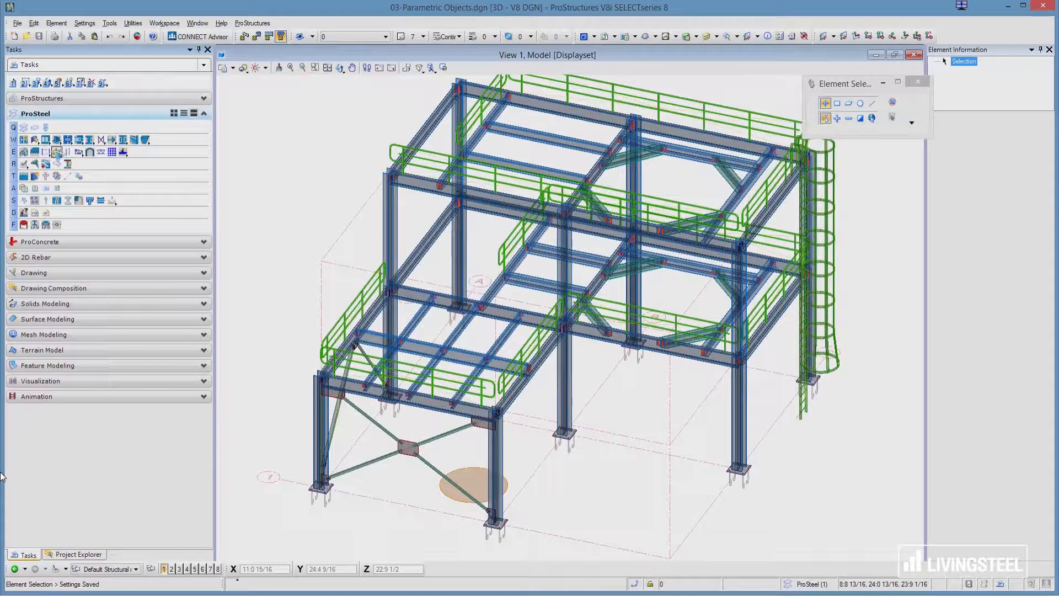
{"action": "left_click", "coordinate": [472, 483]}
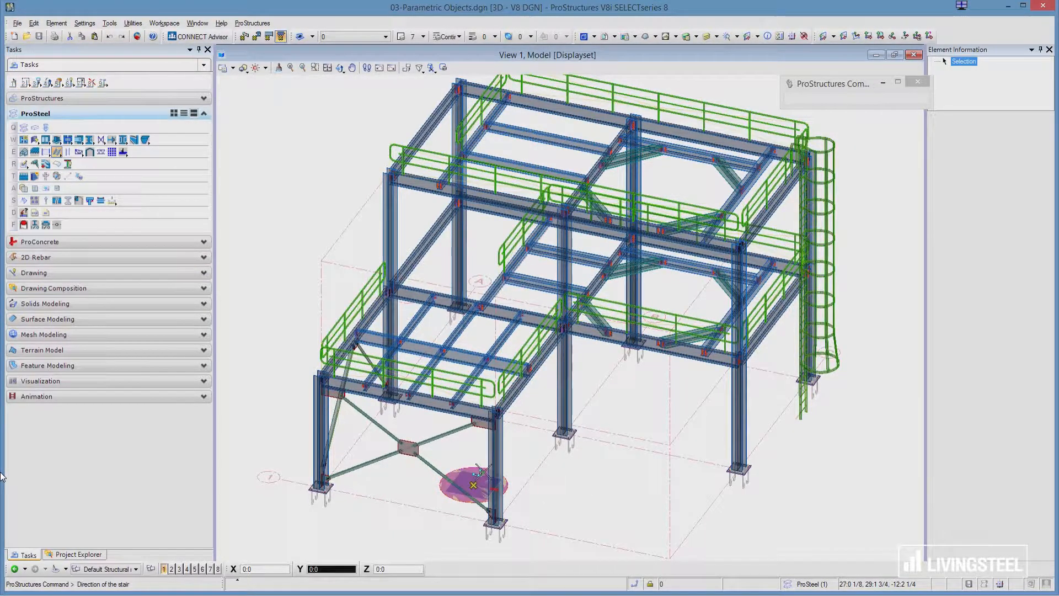
{"action": "left_click", "coordinate": [535, 397]}
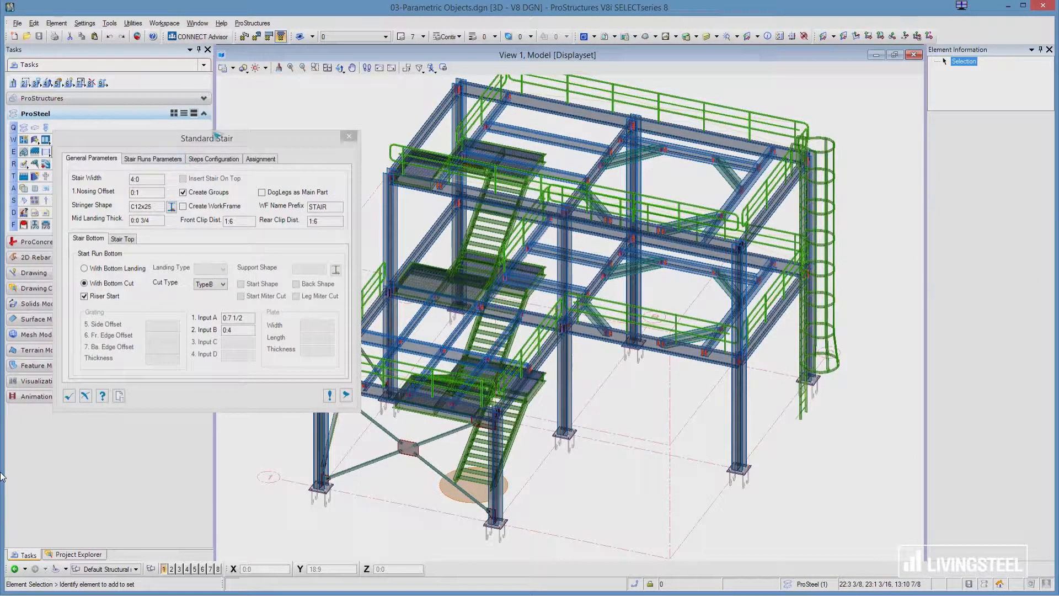
{"action": "left_click_drag", "start_coordinate": [215, 135], "coordinate": [209, 39]}
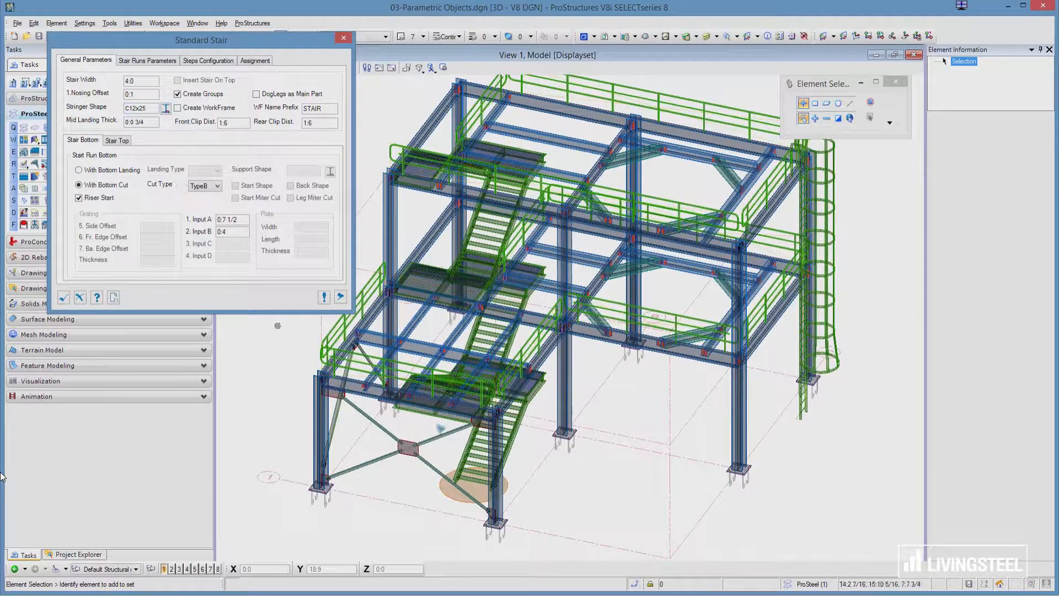
Review the stair runs parameters, including the current stair choices, the stair profile input methods and the preview diagram.
{"action": "left_click", "coordinate": [148, 61]}
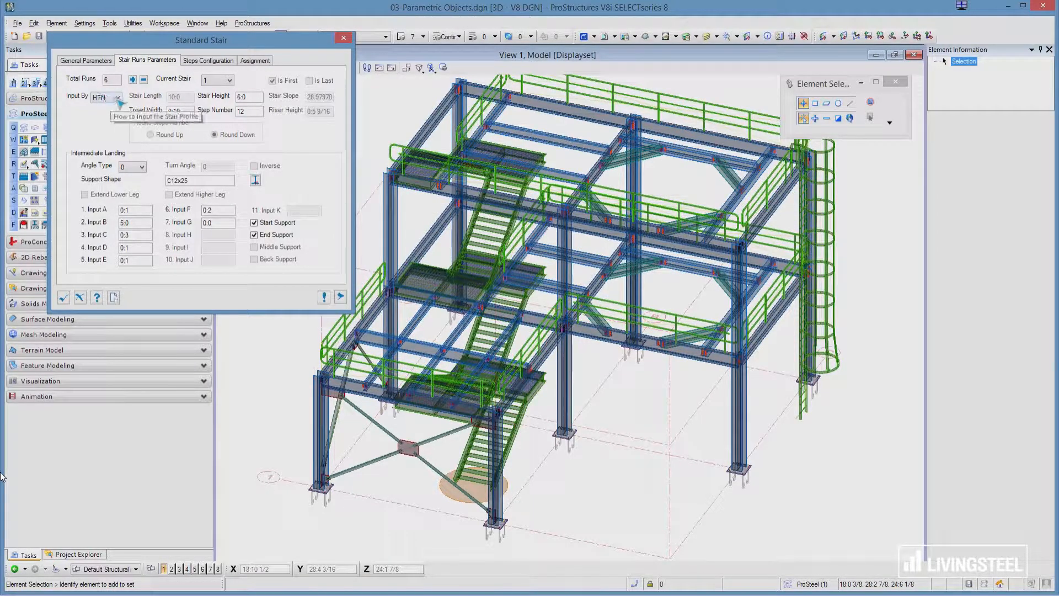
{"action": "left_click", "coordinate": [213, 83]}
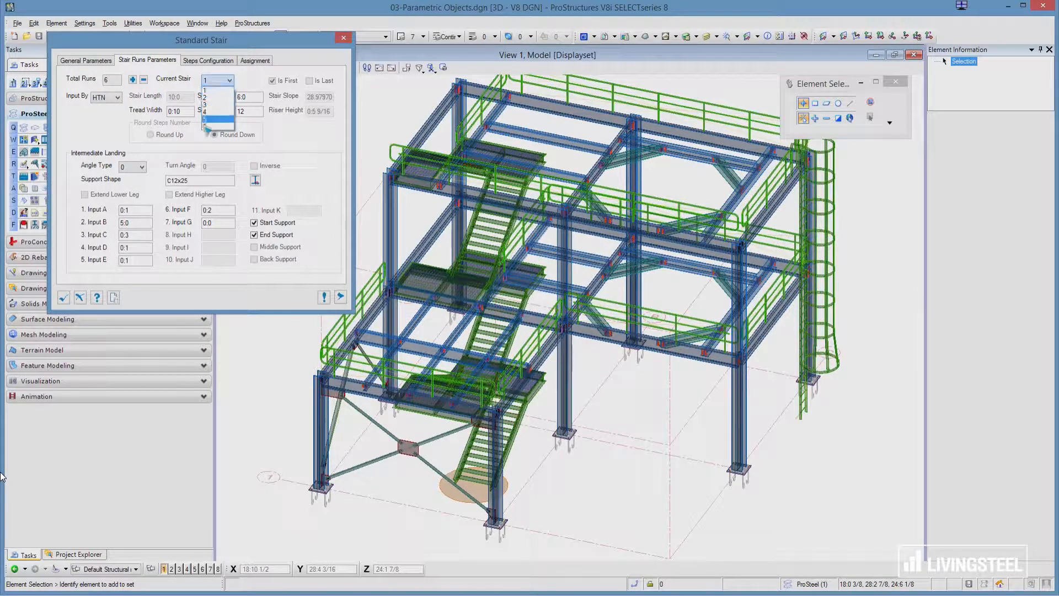
{"action": "left_click", "coordinate": [296, 135]}
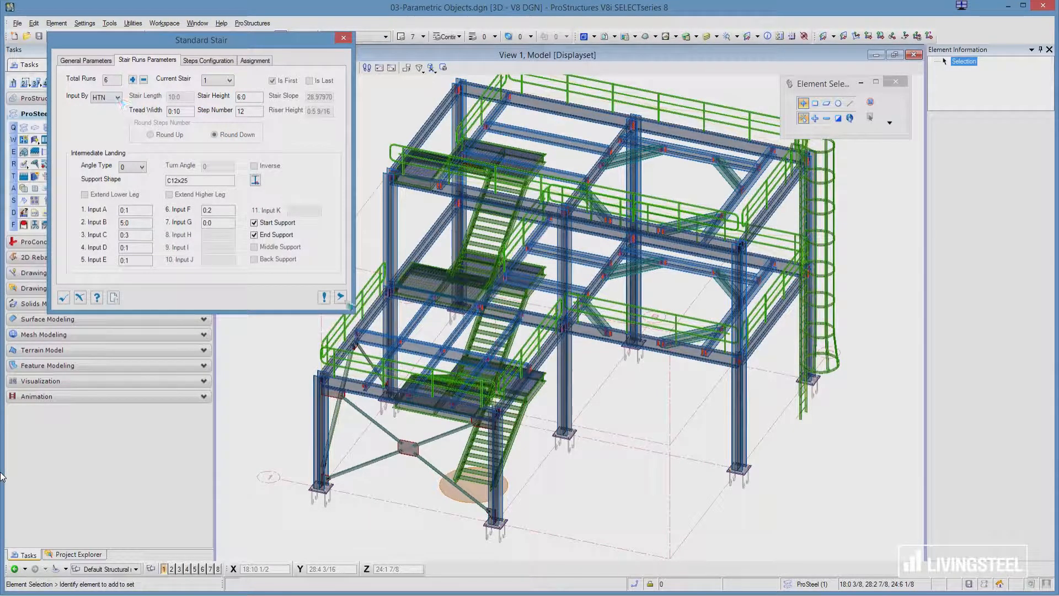
{"action": "left_click", "coordinate": [340, 298]}
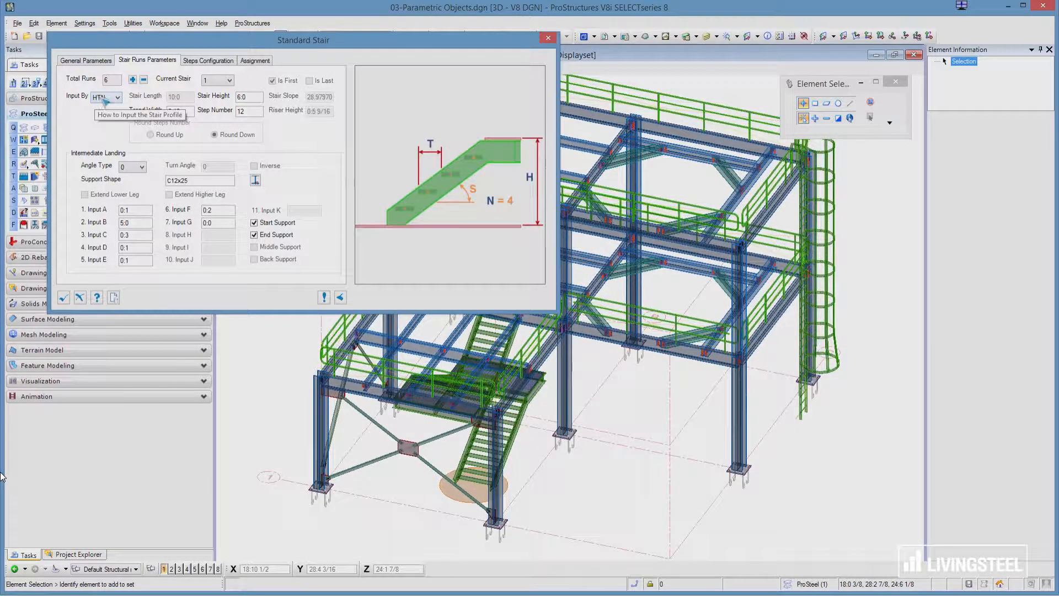
{"action": "left_click", "coordinate": [117, 98]}
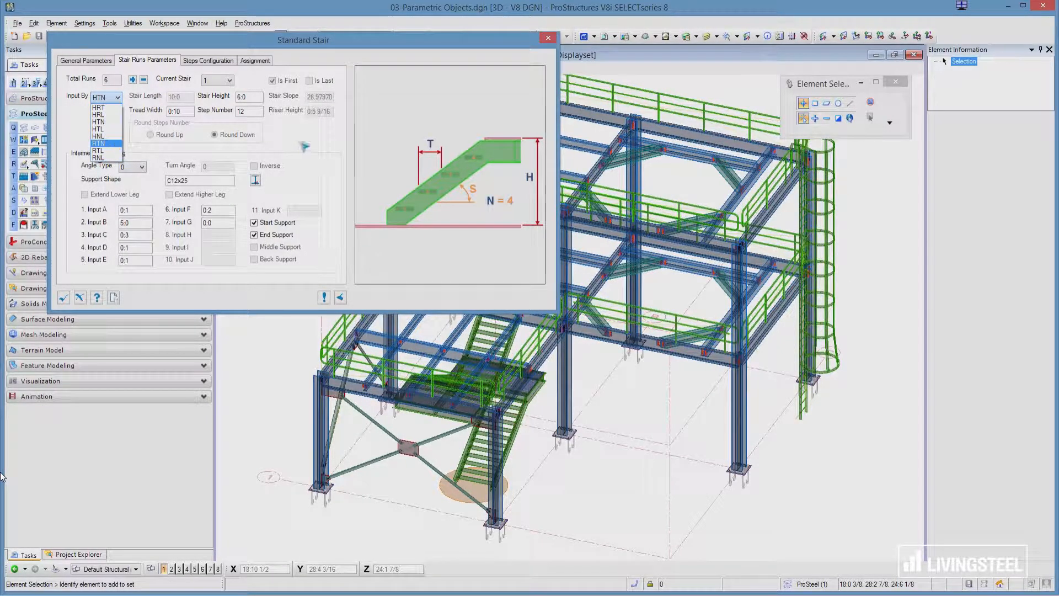
{"action": "left_click", "coordinate": [317, 129]}
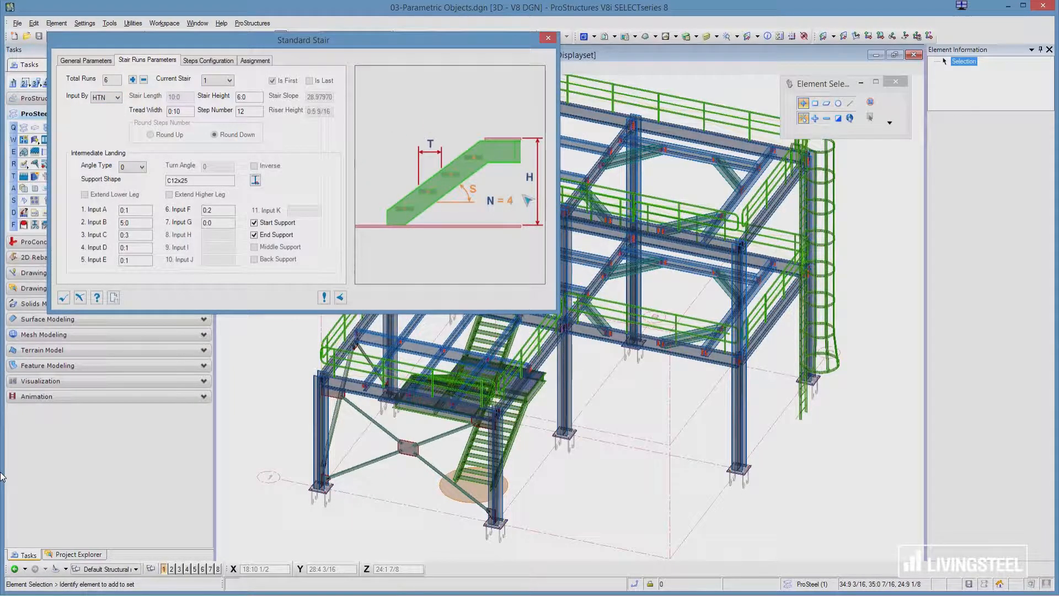
Check the stair's steps configuration and the assignment for Stringer and dog-legs, and accept the stair.
{"action": "left_click", "coordinate": [209, 62]}
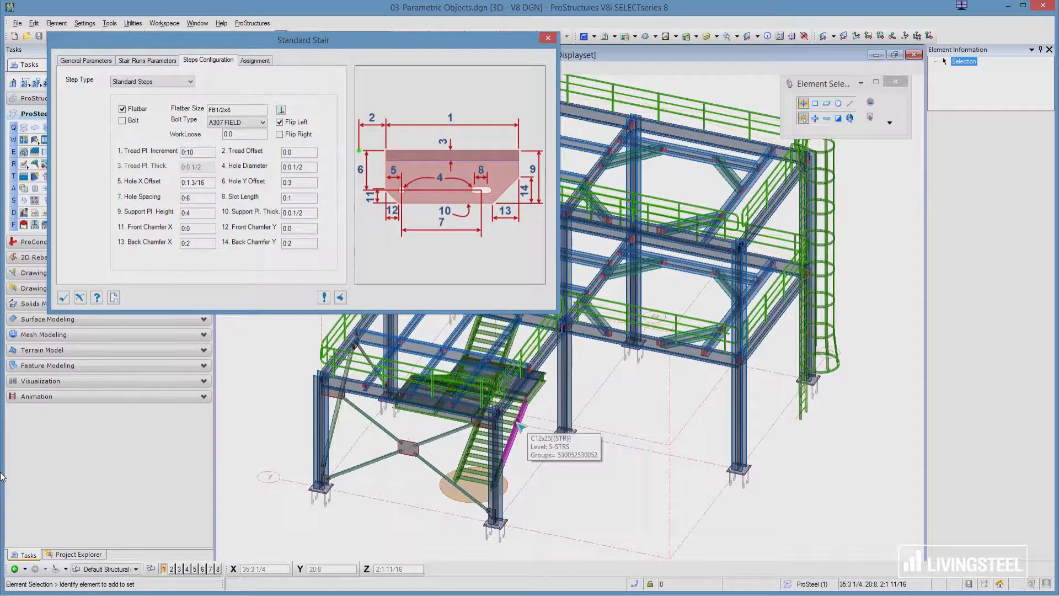
{"action": "left_click", "coordinate": [255, 61]}
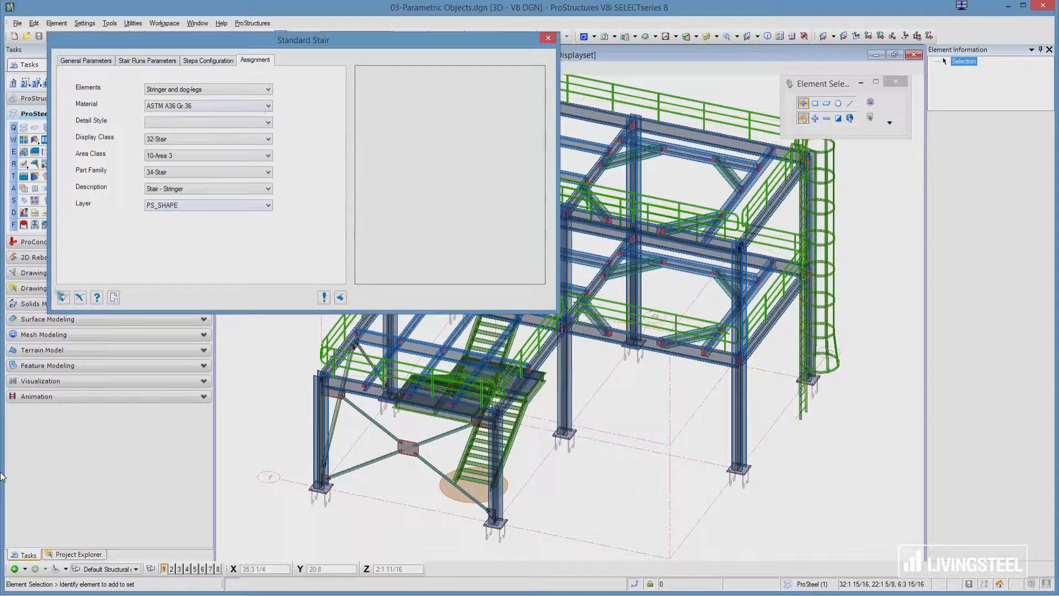
{"action": "left_click", "coordinate": [64, 298]}
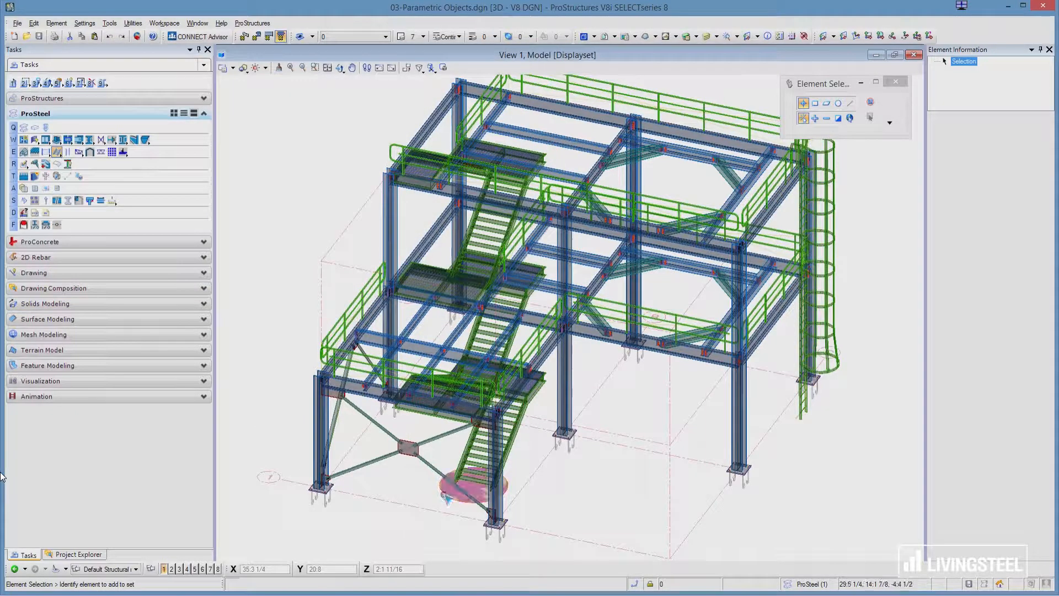
Delete the construction circle at the foot of the stair.
{"action": "left_click", "coordinate": [446, 497]}
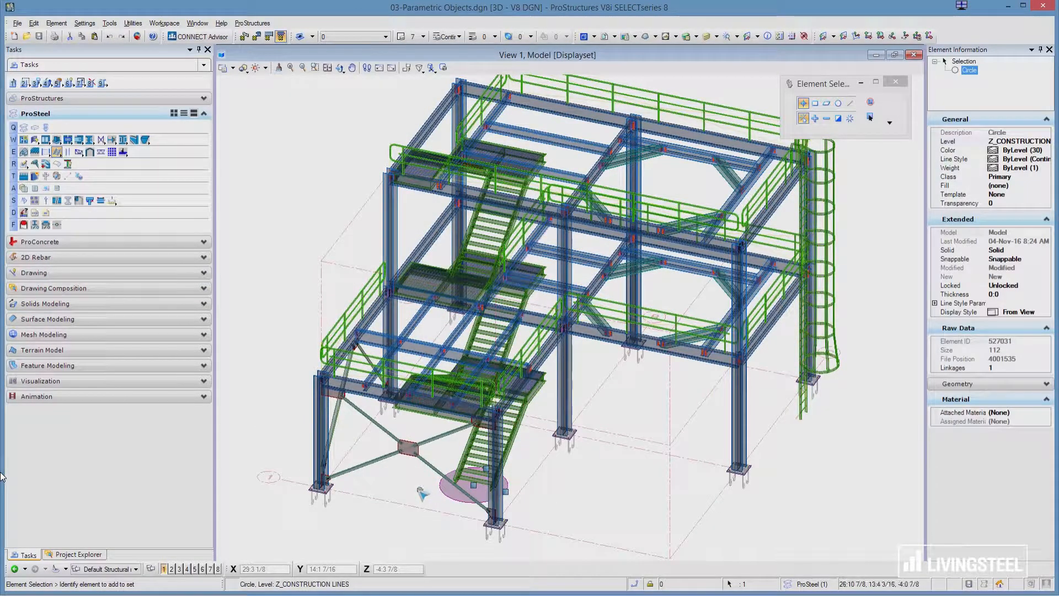
{"action": "key", "text": "Delete"}
Select the stair's parametric object below the lowest tread, reopen its PS Properties to review the general parameters, and accept them as they are.
{"action": "scroll", "coordinate": [468, 498], "scroll_direction": "up", "scroll_amount": 5}
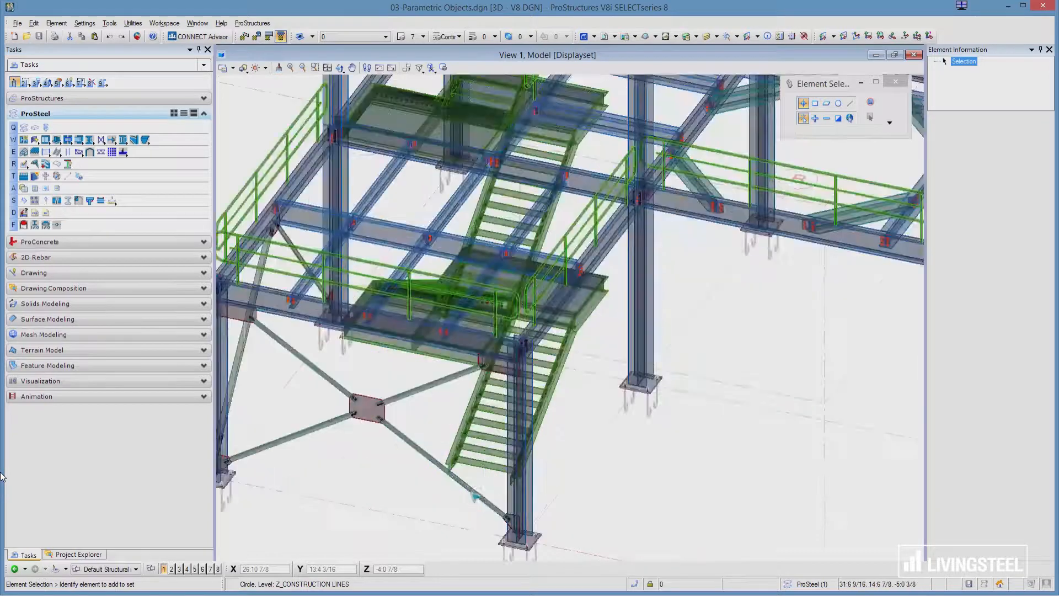
{"action": "scroll", "coordinate": [501, 458], "scroll_direction": "up", "scroll_amount": 3}
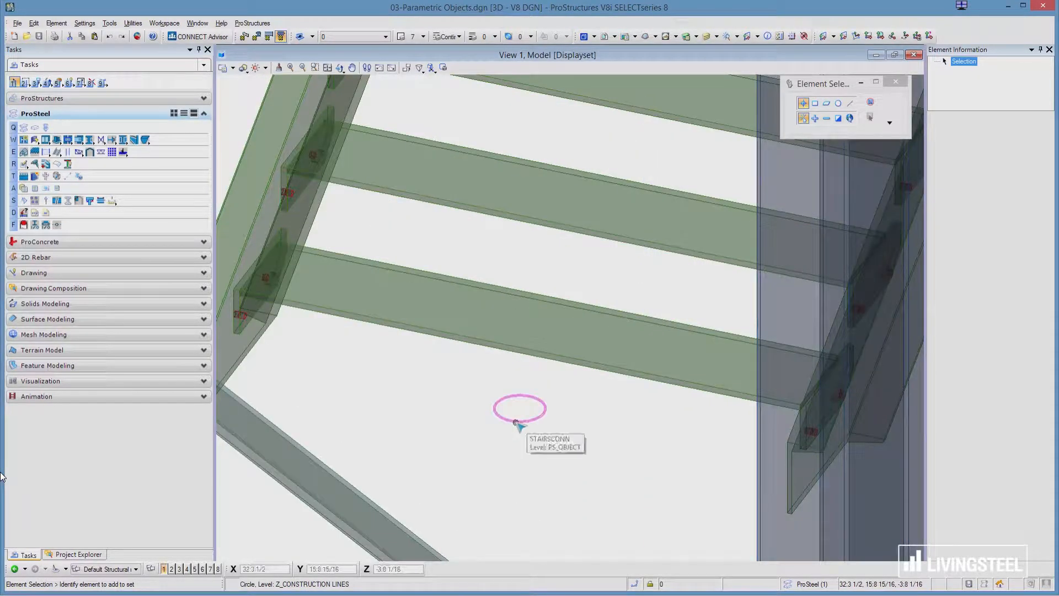
{"action": "left_click", "coordinate": [518, 422]}
{"action": "right_click", "coordinate": [518, 422]}
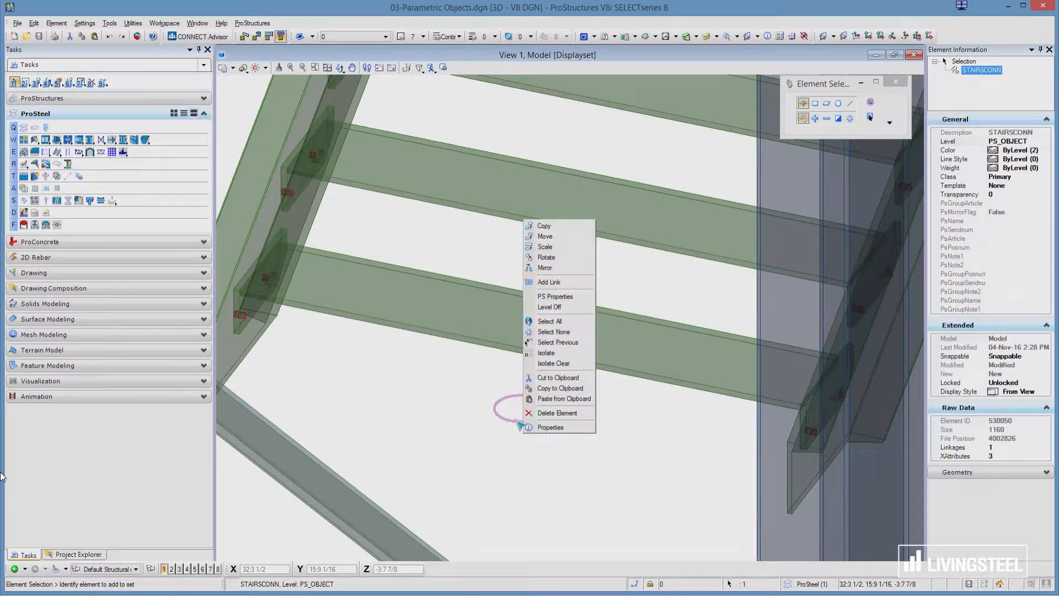
{"action": "left_click", "coordinate": [554, 297]}
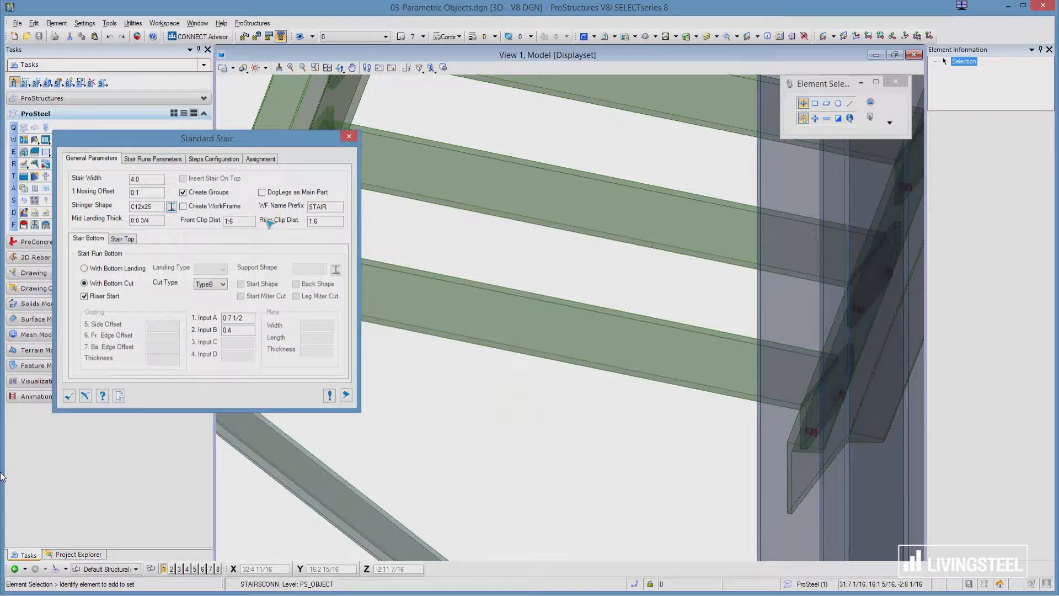
{"action": "left_click", "coordinate": [69, 395]}
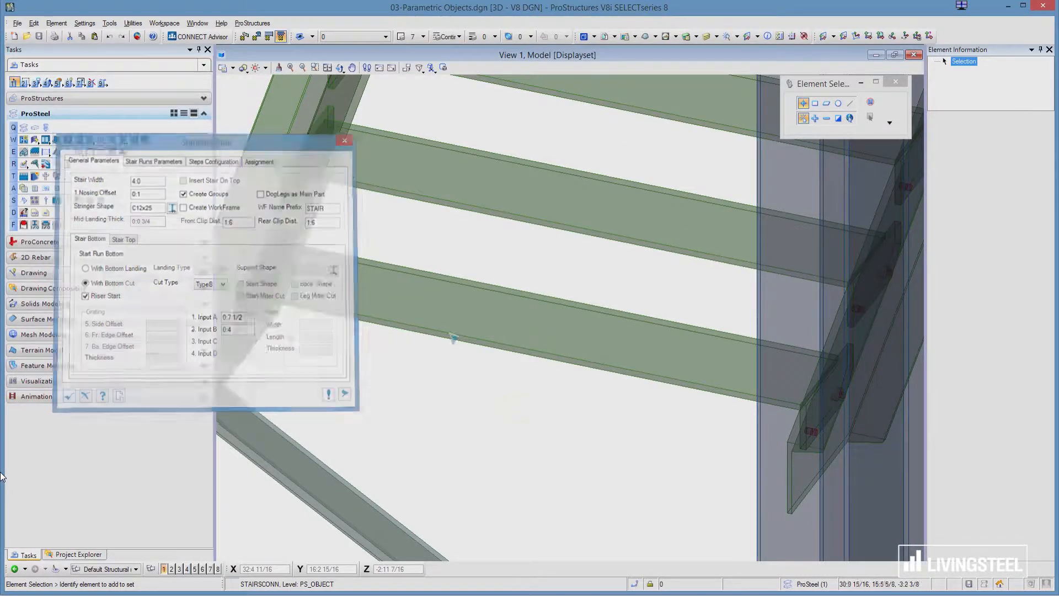
Examine the whole stair from the left view to judge its runs and lower end relative to the column bases.
{"action": "scroll", "coordinate": [441, 357], "scroll_direction": "down", "scroll_amount": 5}
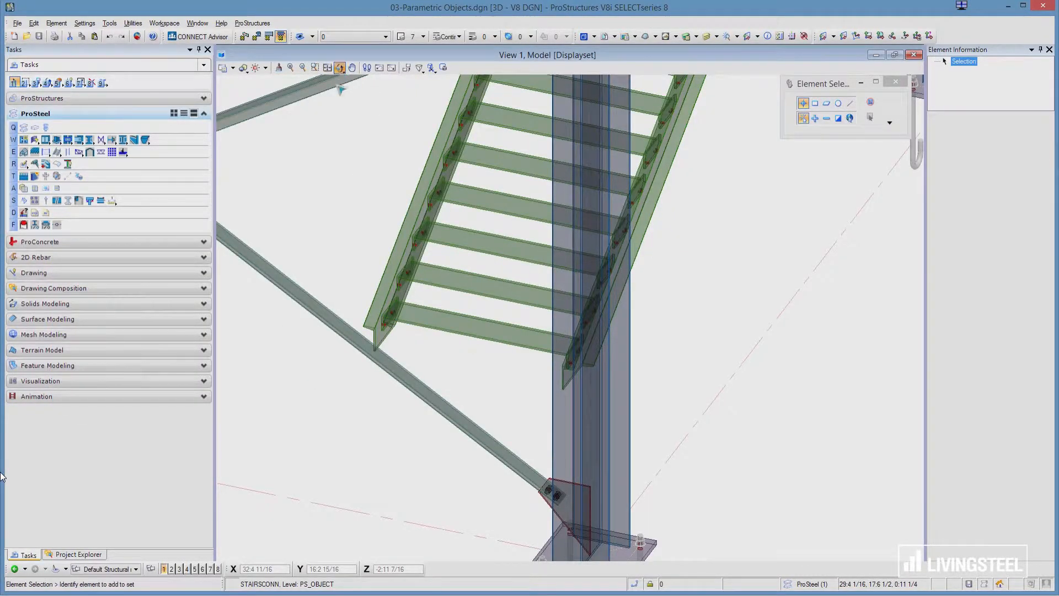
{"action": "left_click", "coordinate": [340, 69]}
{"action": "left_click", "coordinate": [382, 162]}
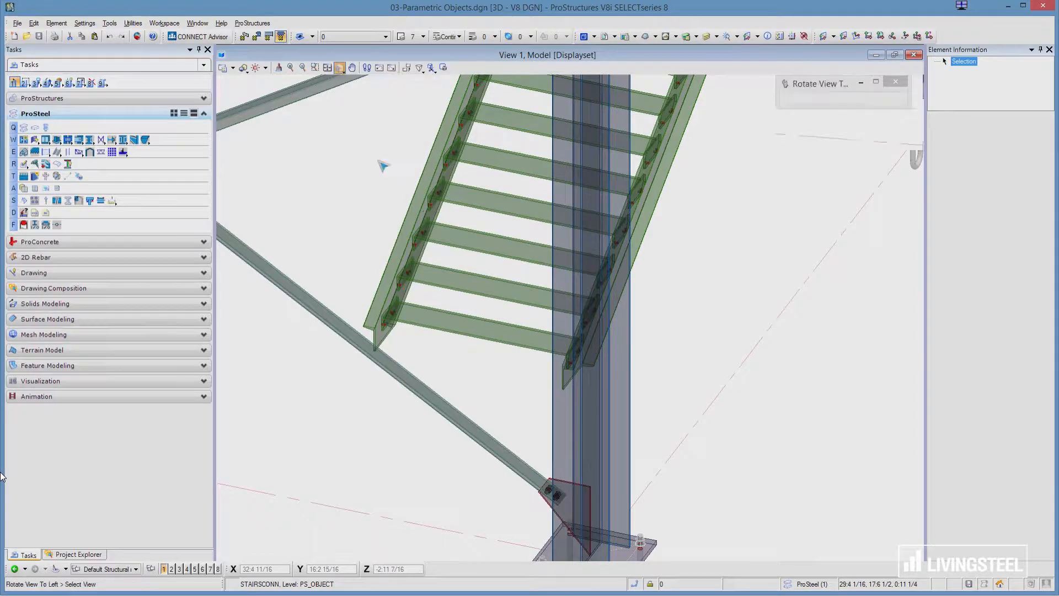
{"action": "scroll", "coordinate": [764, 364], "scroll_direction": "down", "scroll_amount": 5}
{"action": "scroll", "coordinate": [689, 358], "scroll_direction": "down", "scroll_amount": 3}
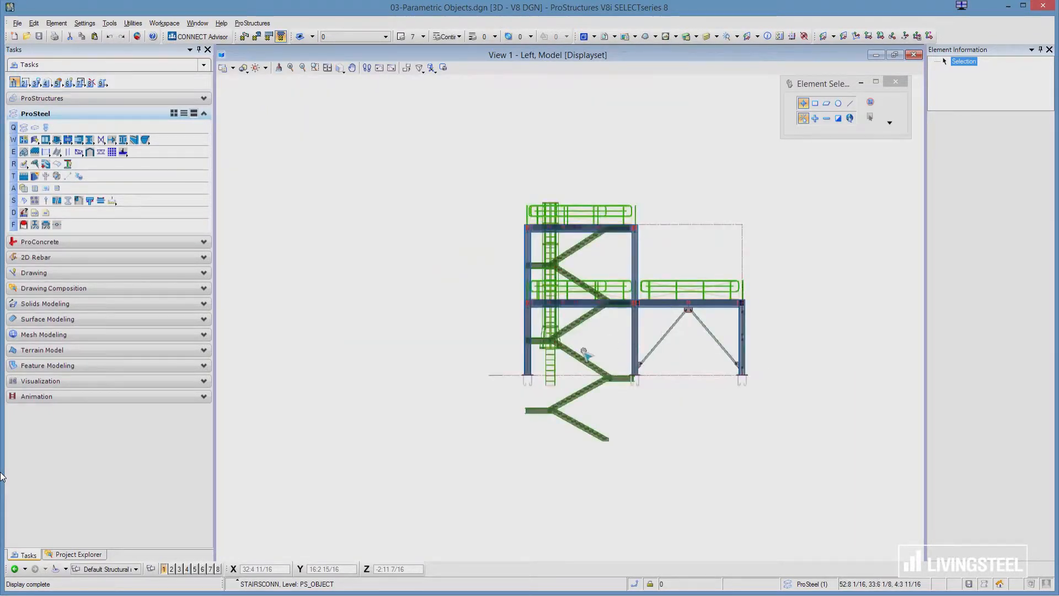
{"action": "scroll", "coordinate": [584, 350], "scroll_direction": "up", "scroll_amount": 3}
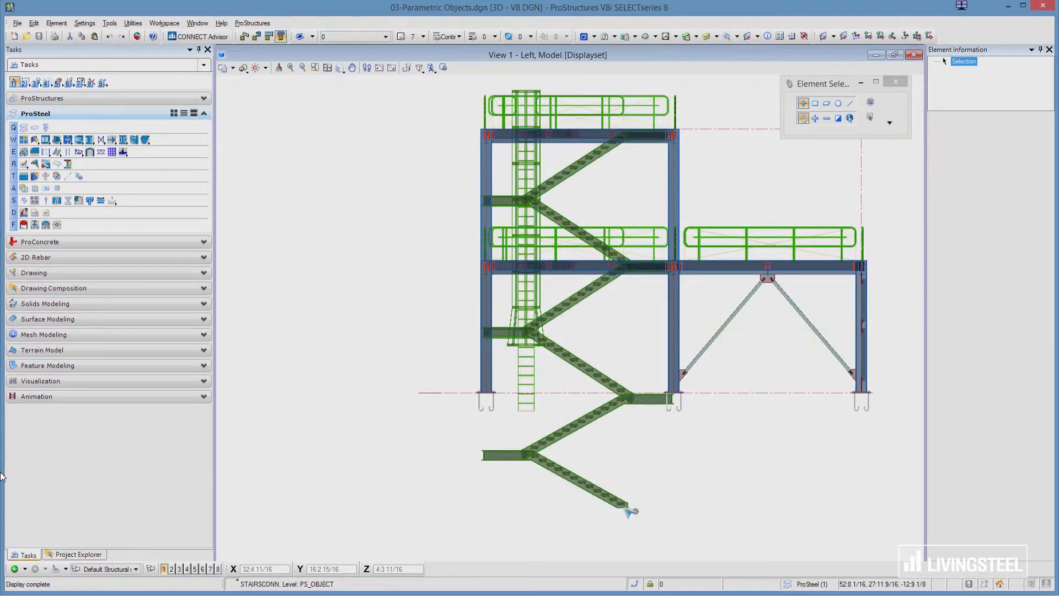